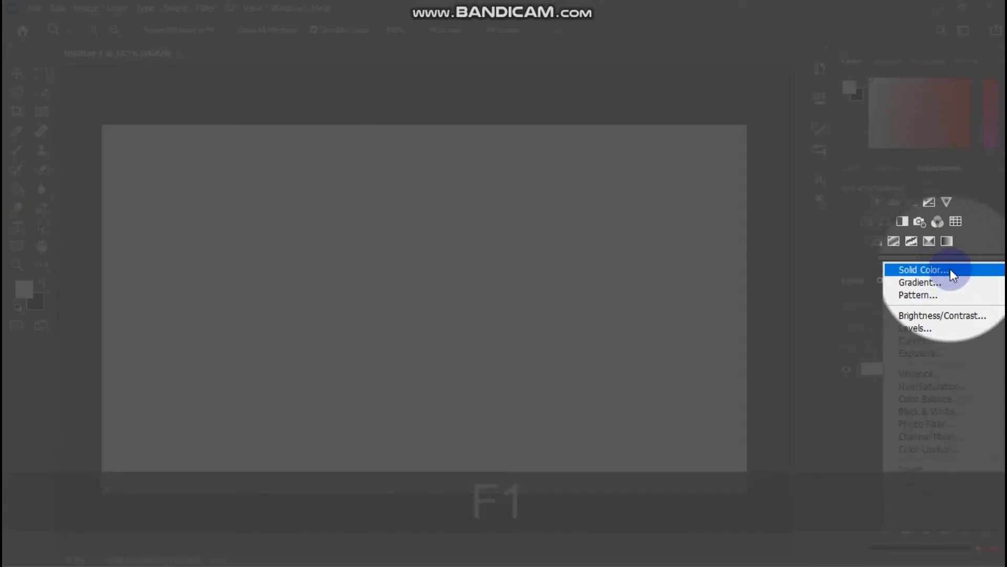
Add a Solid Color fill layer above the background in dark red
click(950, 269)
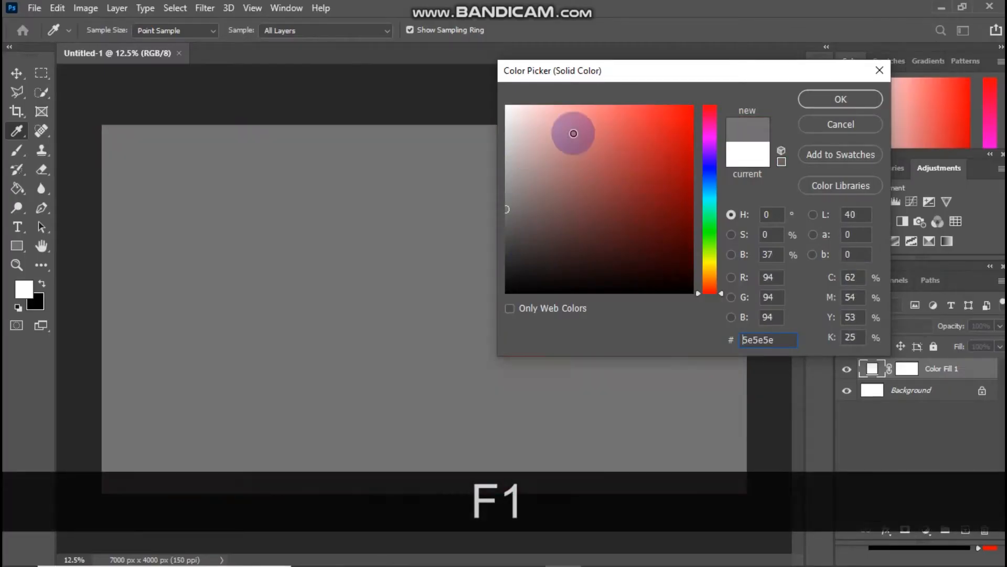
drag(574, 133, 692, 148)
drag(712, 289, 712, 298)
drag(690, 180, 691, 182)
click(839, 99)
key(z)
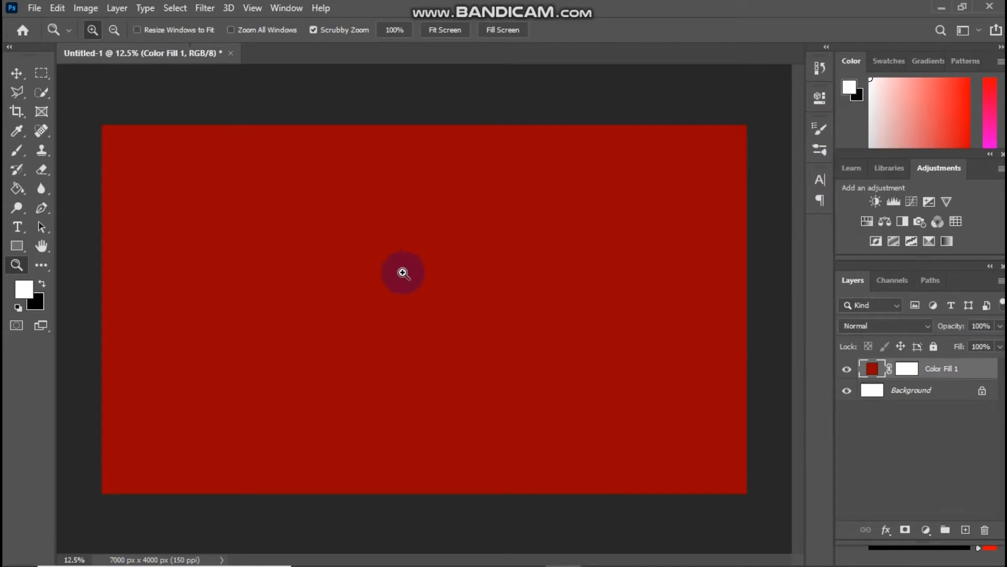
click(397, 253)
right_click(396, 252)
click(418, 262)
right_click(414, 281)
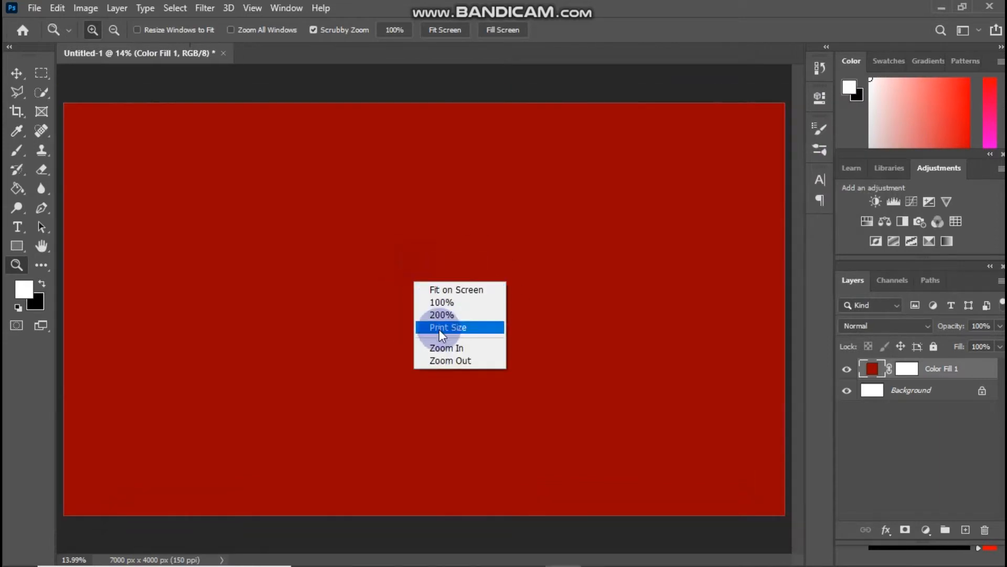
click(443, 361)
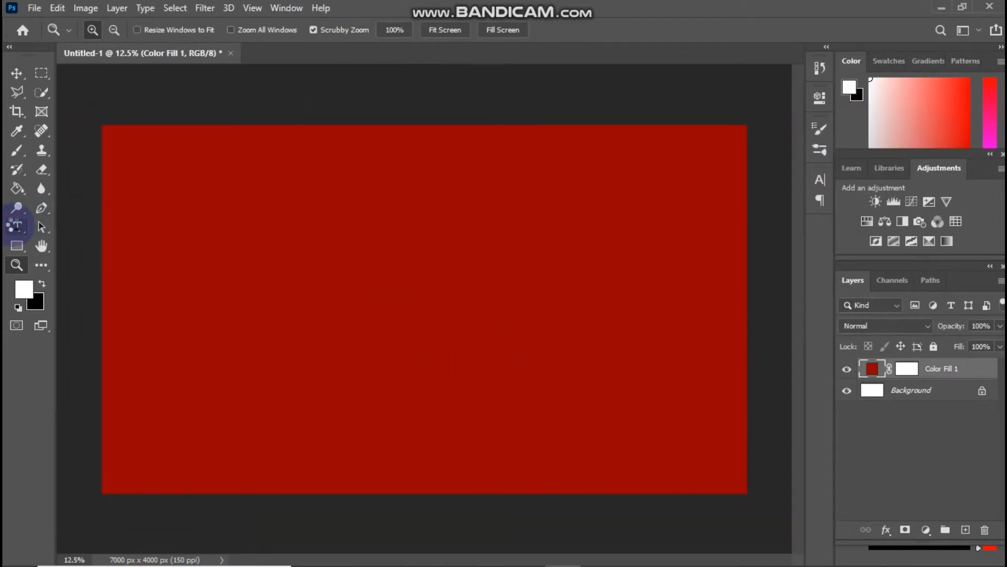
Add a horizontal text layer reading "PHOTOSHOP" in white 150 pt Code Bold near the middle of the canvas
click(16, 226)
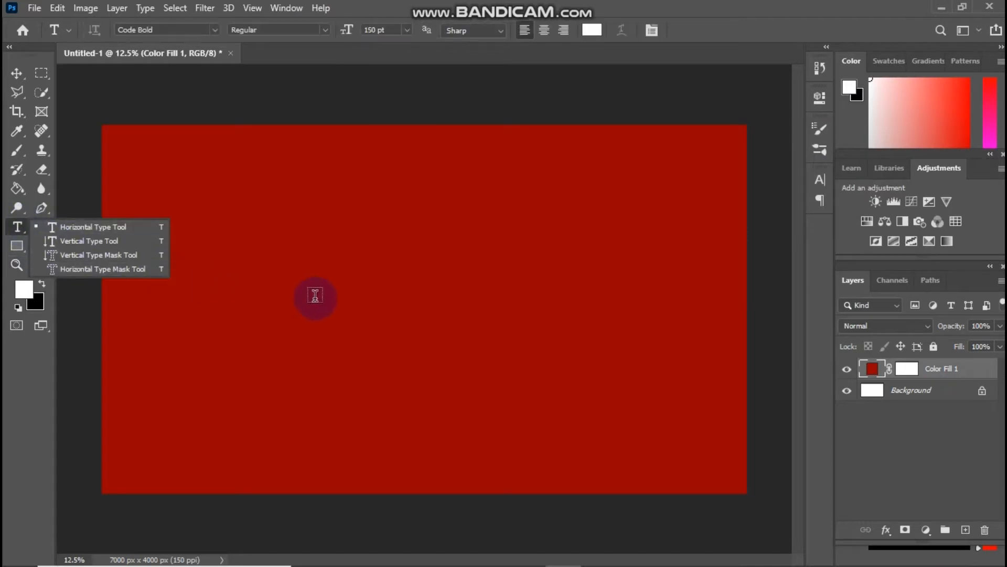
click(378, 289)
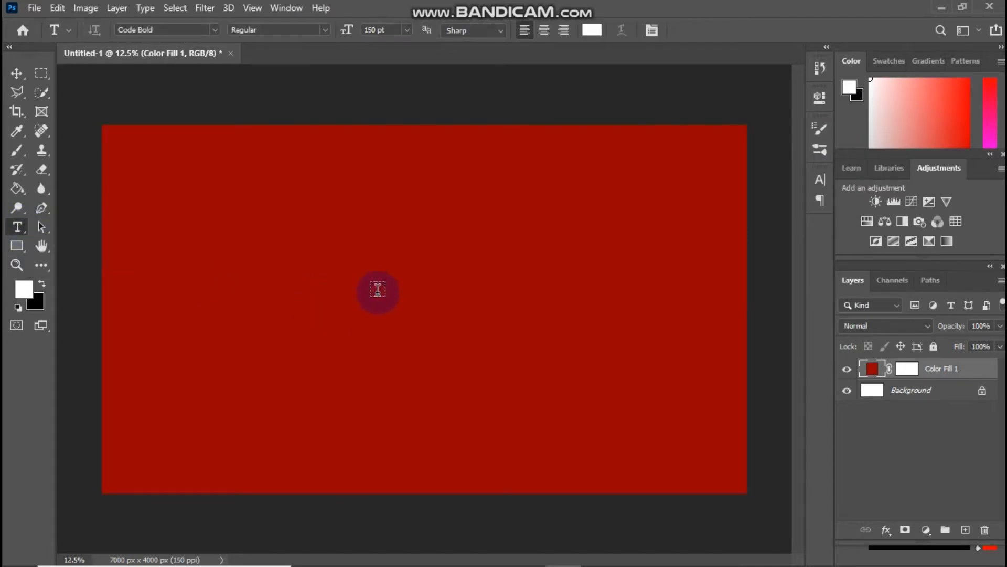
click(378, 289)
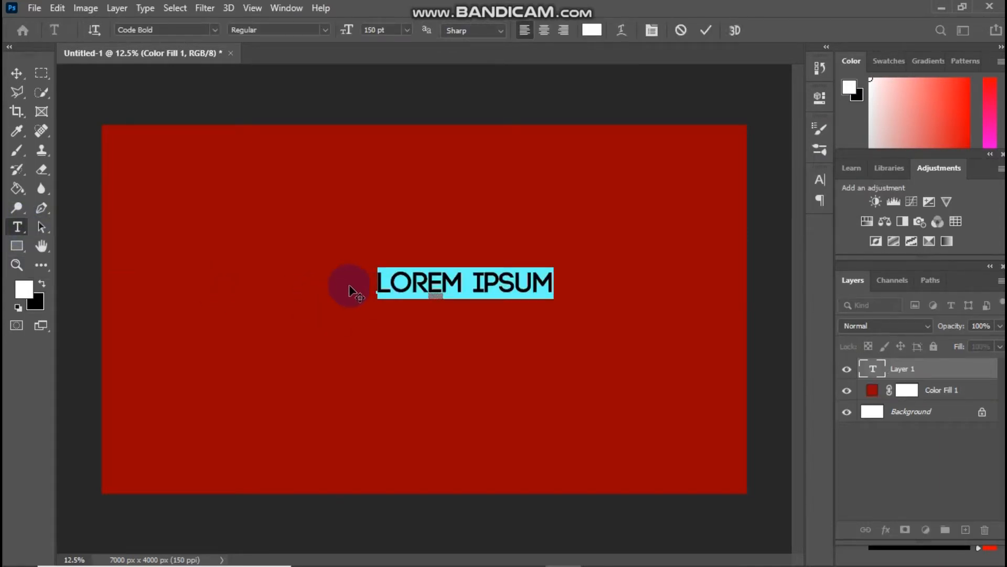
key(BackSpace)
text(PHOT)
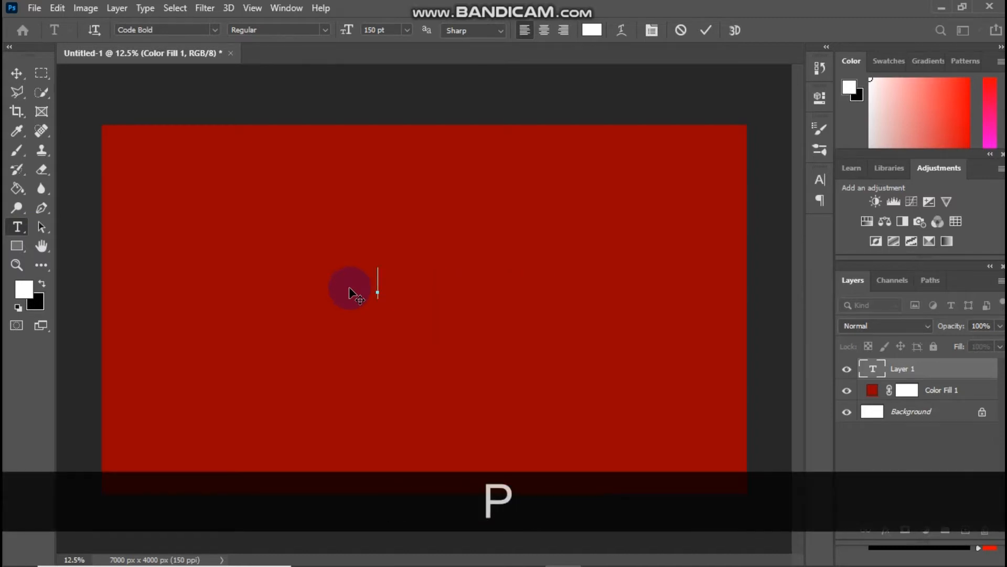
text(OSHOP)
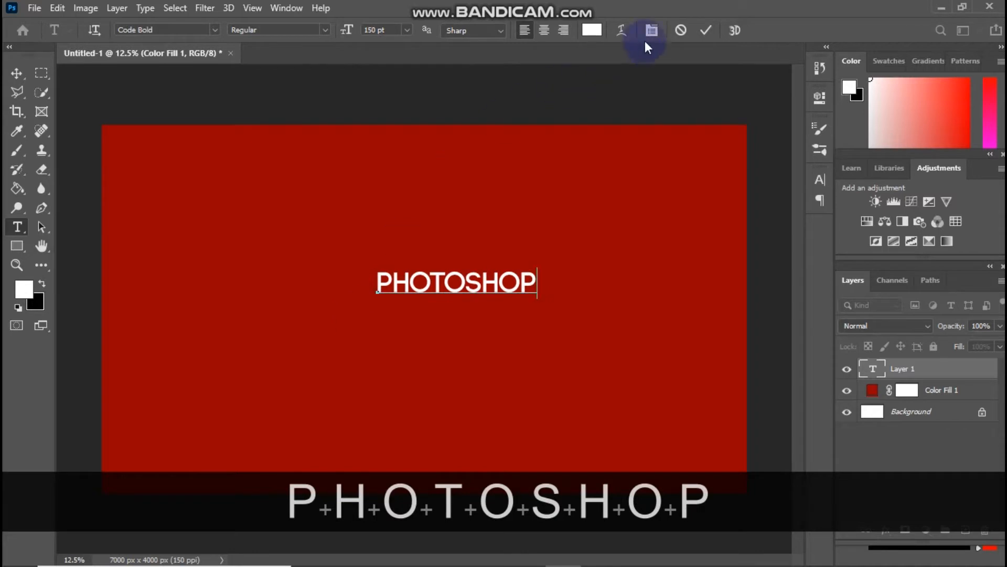
click(706, 30)
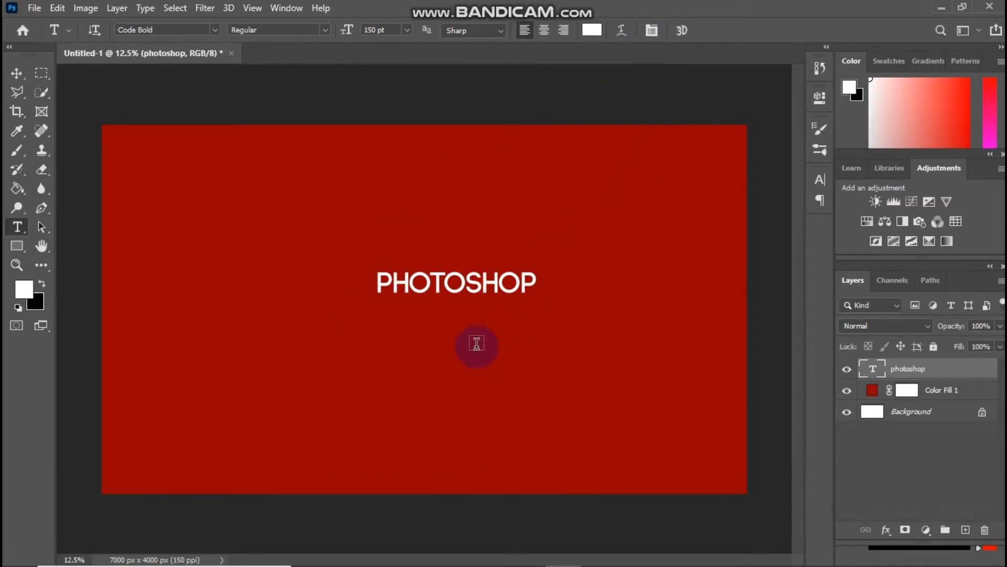
Scale the PHOTOSHOP text up to about 460 pt so it spans most of the canvas, and convert its layer to a Smart Object
key(ctrl+t)
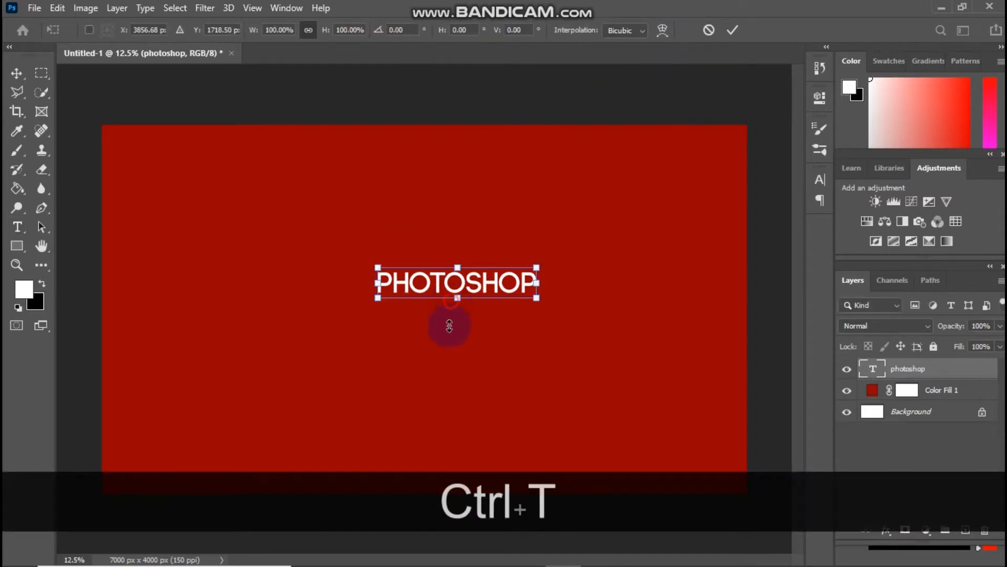
drag(449, 326, 409, 271)
click(731, 29)
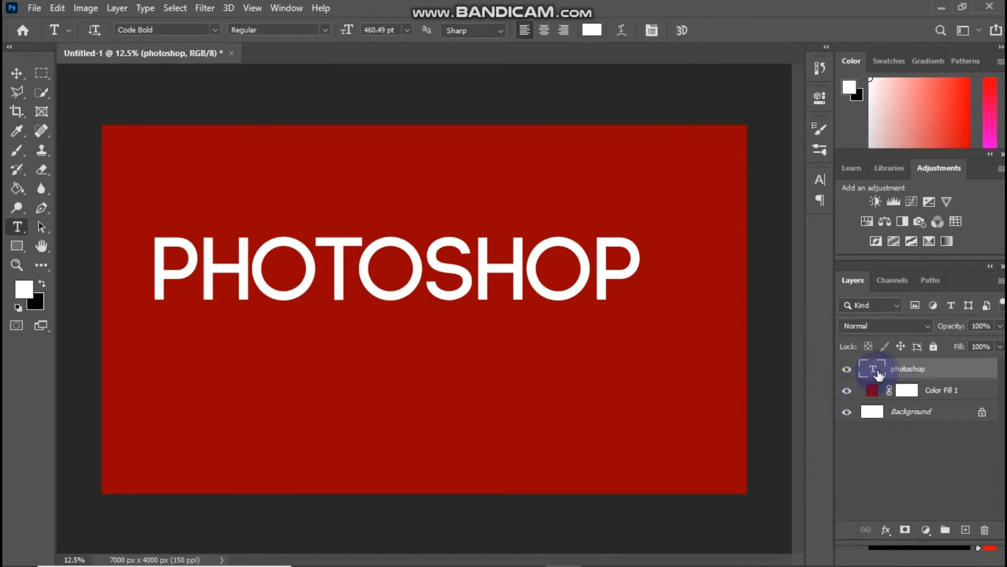
right_click(896, 368)
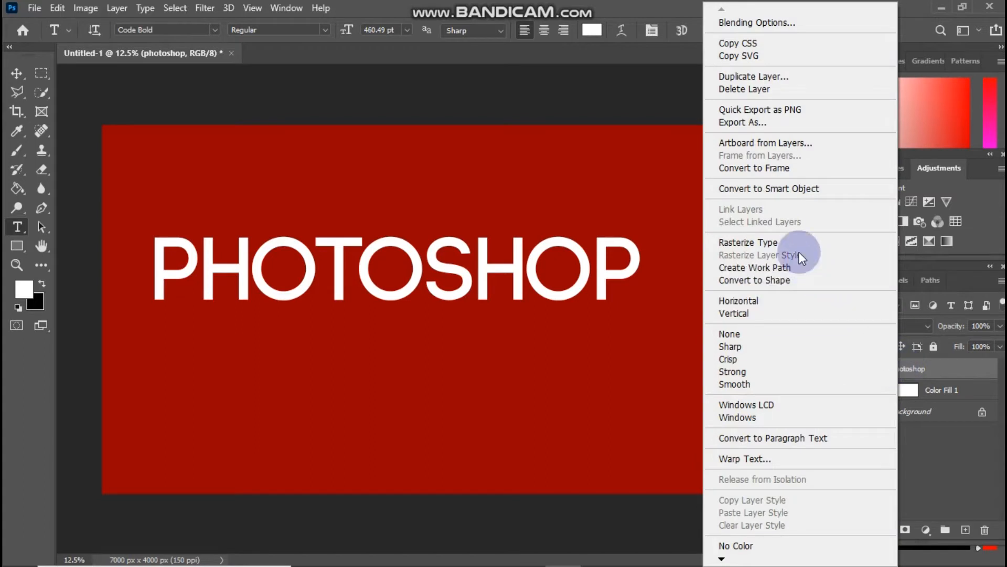
click(756, 190)
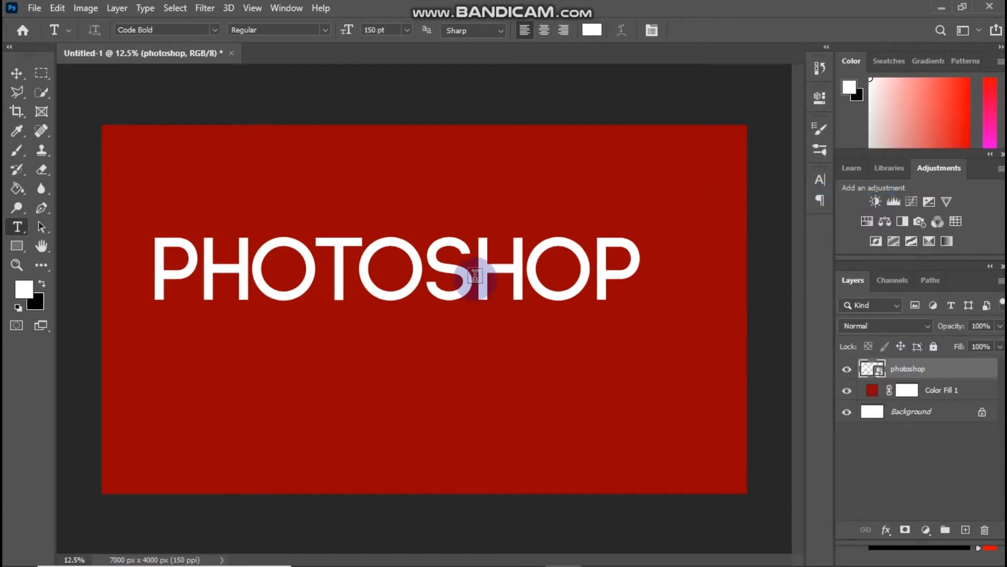
Free-transform the PHOTOSHOP smart object in perspective by pulling its lower-left corner straight down to about 233% height
key(ctrl)
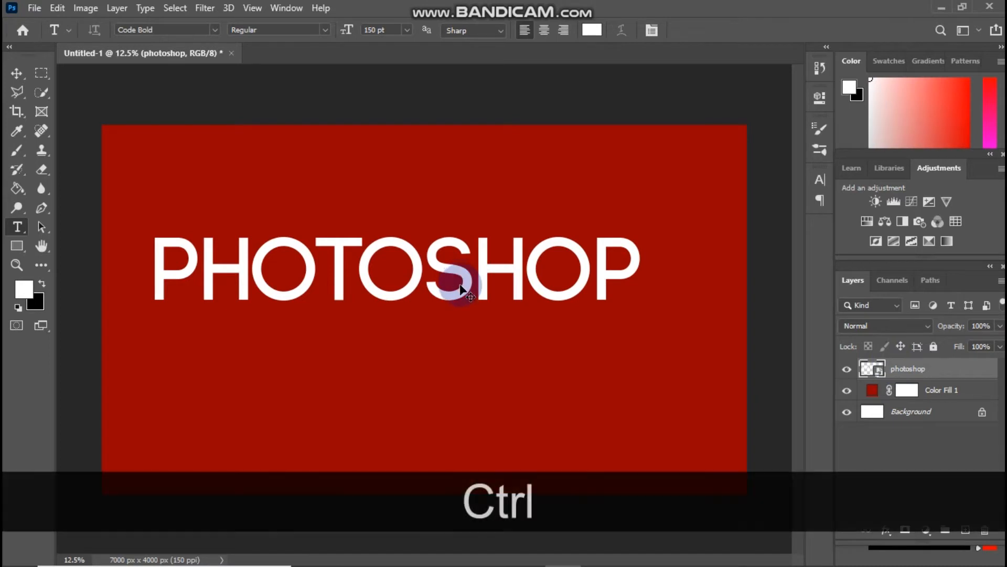
key(ctrl+t)
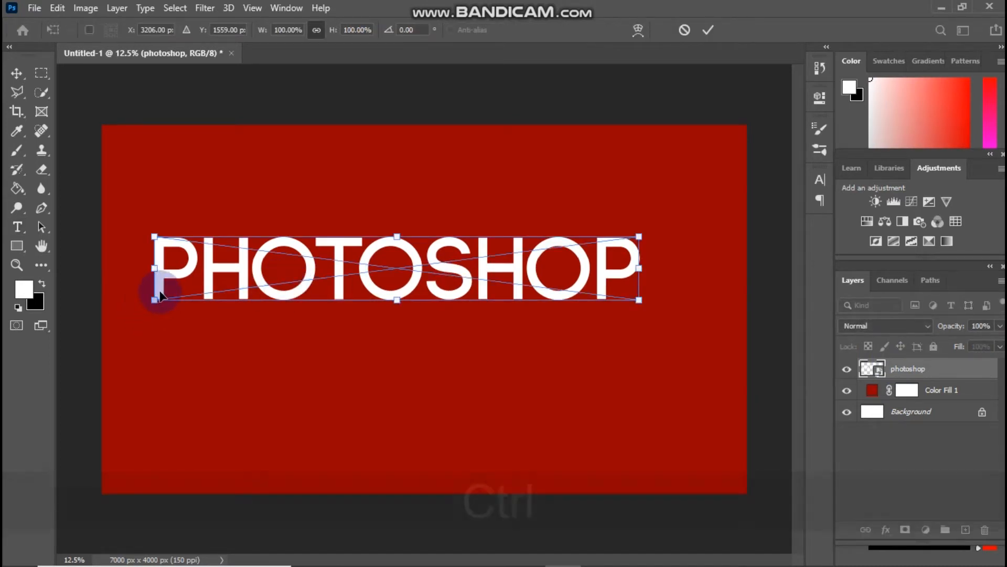
key(shift)
drag(155, 306, 184, 389)
Fine-tune the upper-left and lower-left corners of the distorted text slightly outward and apply the transform
key(ctrl)
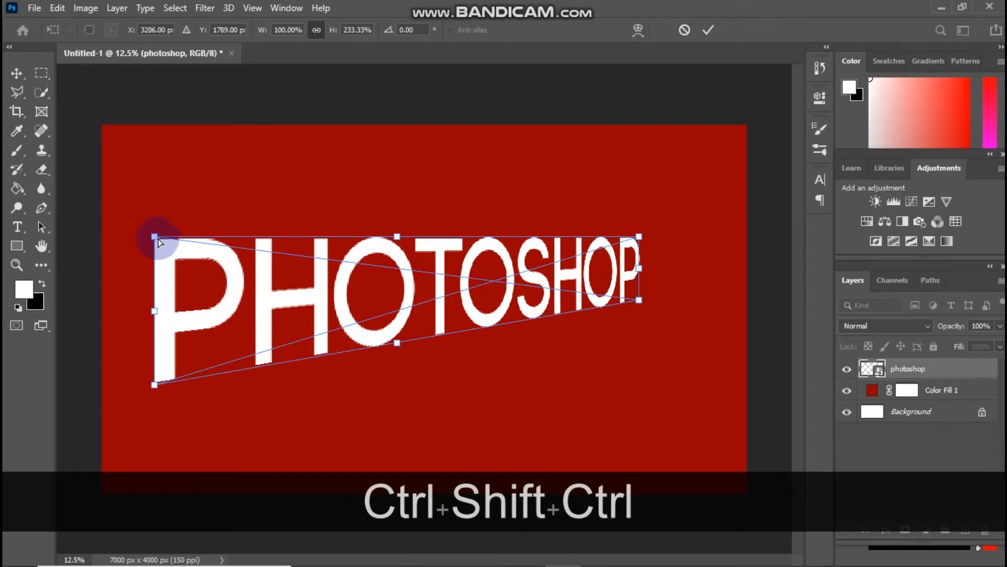
key(shift)
mouse_move(159, 239)
mouse_down()
mouse_move(185, 245)
mouse_move(155, 240)
mouse_up()
key(ctrl)
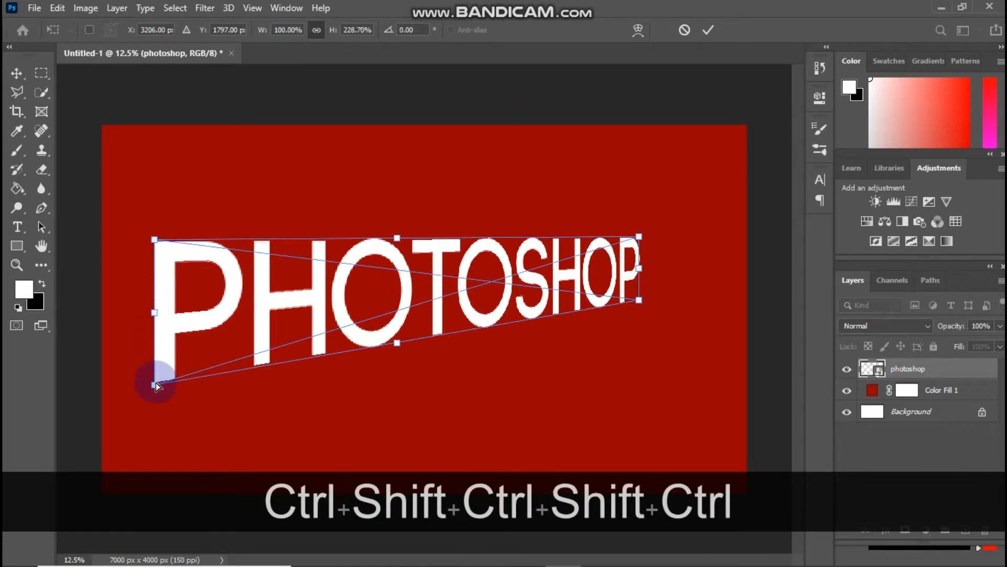
key(shift)
mouse_move(156, 385)
mouse_down()
mouse_move(174, 414)
mouse_move(157, 374)
mouse_move(152, 385)
mouse_up()
key(ctrl)
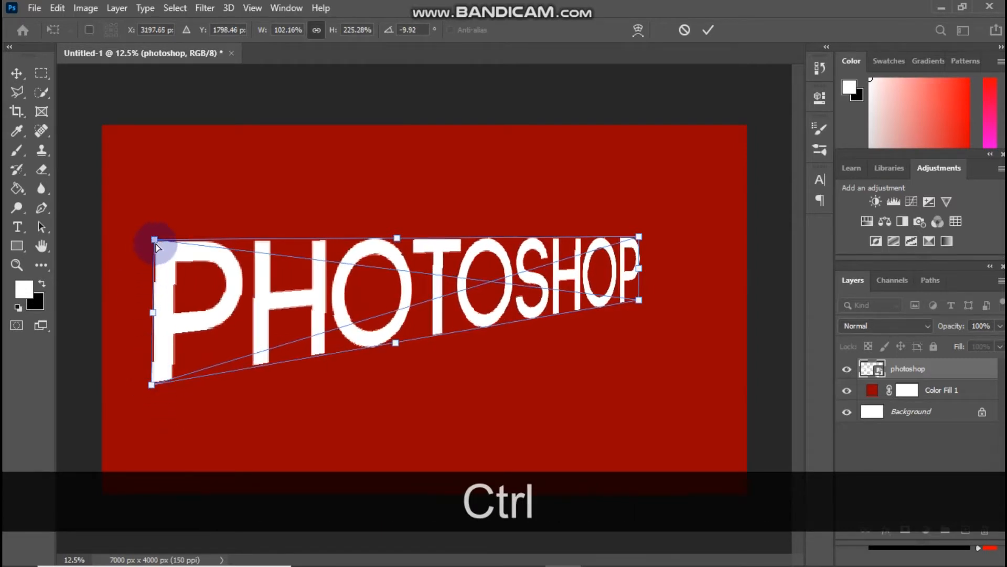
key(shift)
drag(156, 246, 151, 246)
click(706, 31)
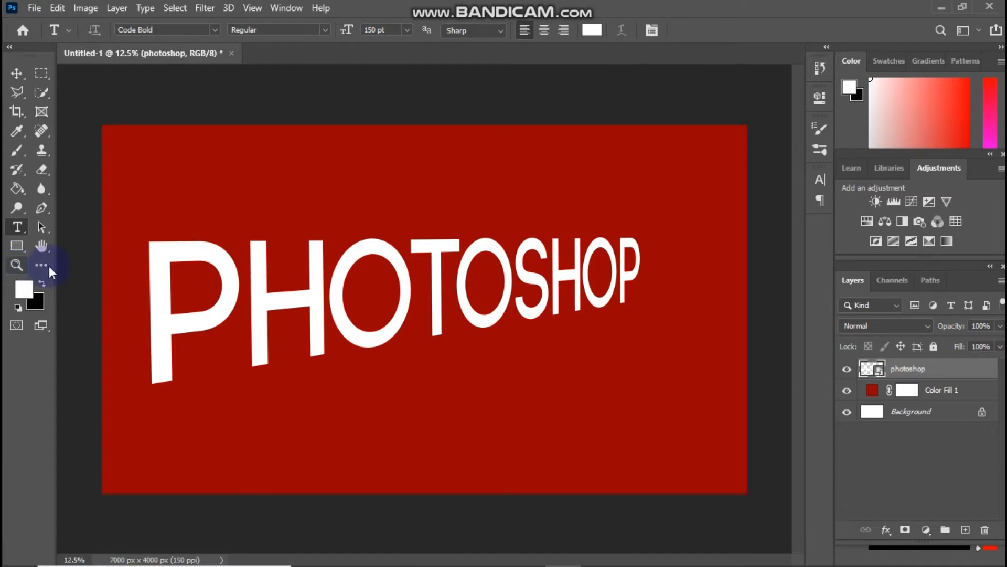
Transform the text again, shifting its upper-left corner slightly inward so the first letter leans, and apply it
key(ctrl)
key(ctrl)
key(ctrl+t)
key(ctrl)
key(ctrl)
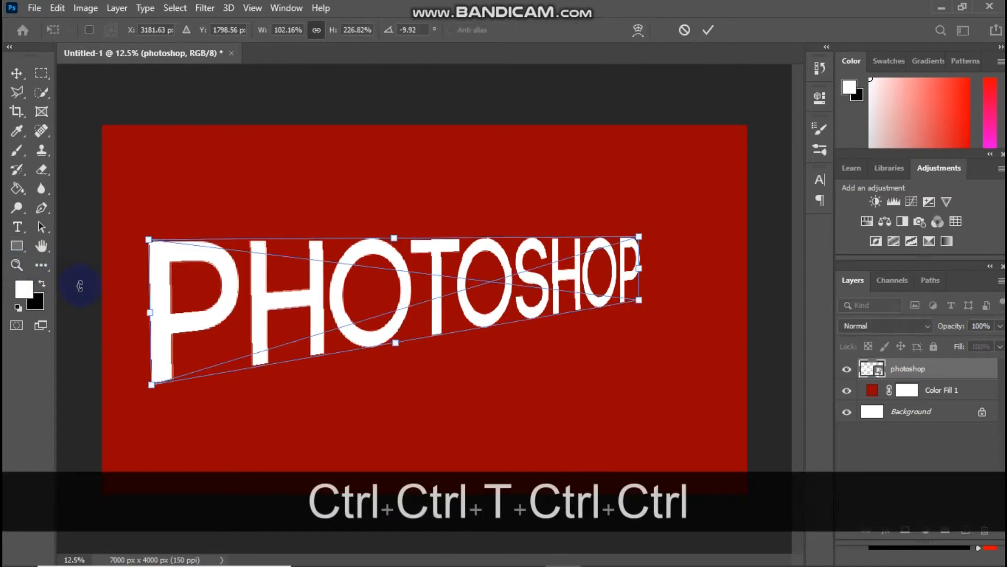
drag(149, 244, 156, 243)
click(708, 31)
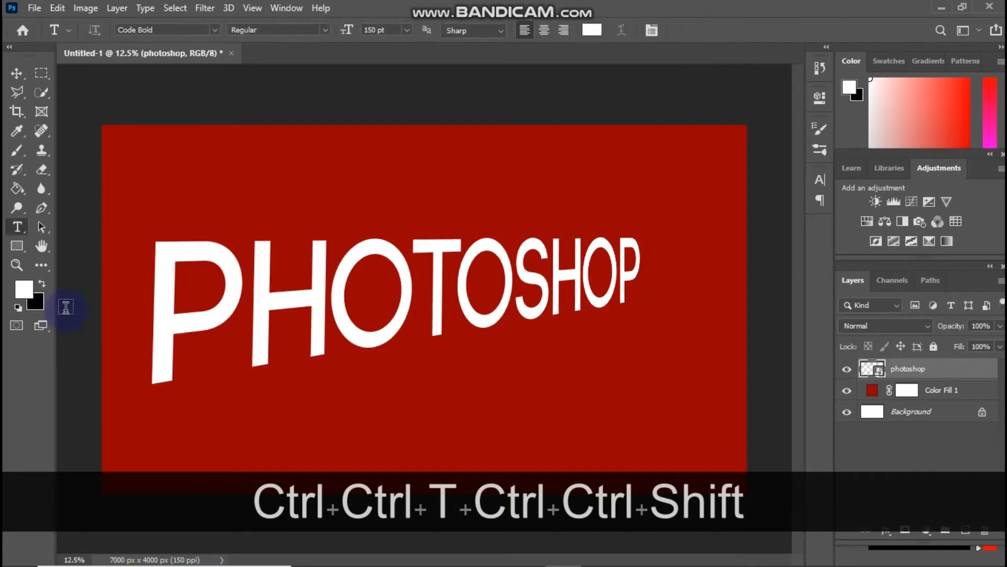
click(16, 265)
click(432, 288)
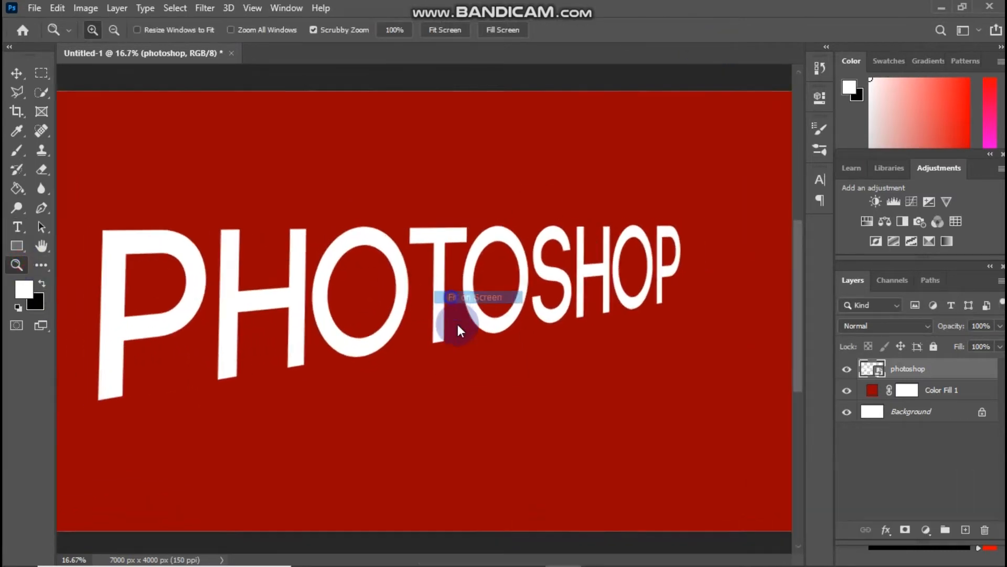
right_click(458, 360)
click(476, 436)
Move the perspective text slightly up and to the left on the canvas and apply the transform
key(ctrl+t)
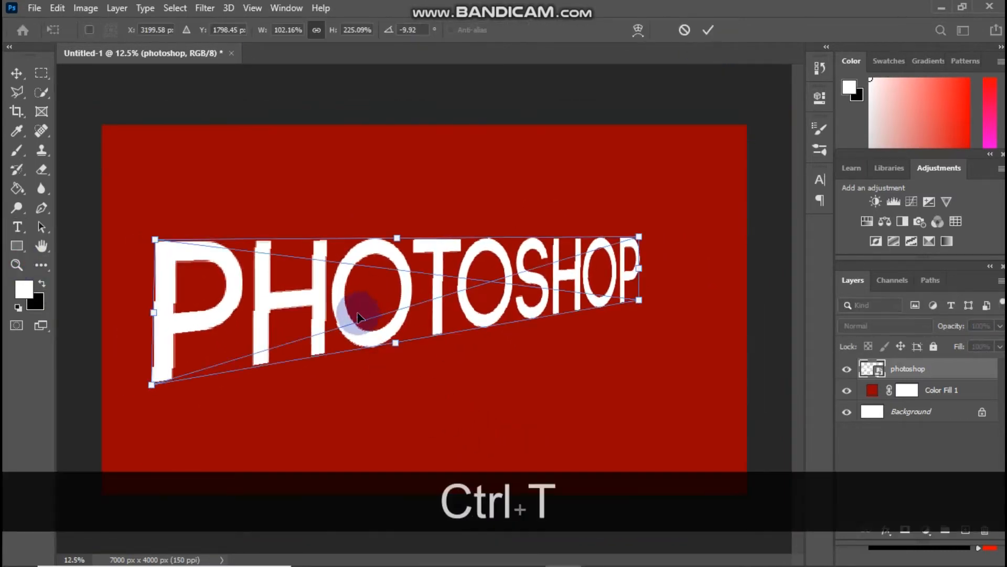
drag(349, 269, 340, 242)
click(713, 31)
key(z)
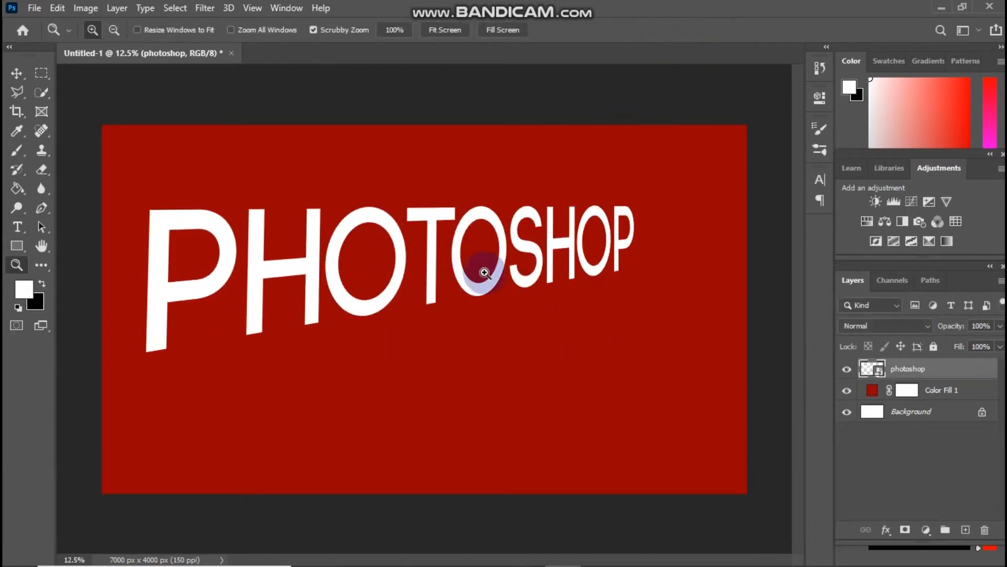
Start a Field Blur on the text layer, place its pin on the second H, and set the blur to 26 px
click(213, 10)
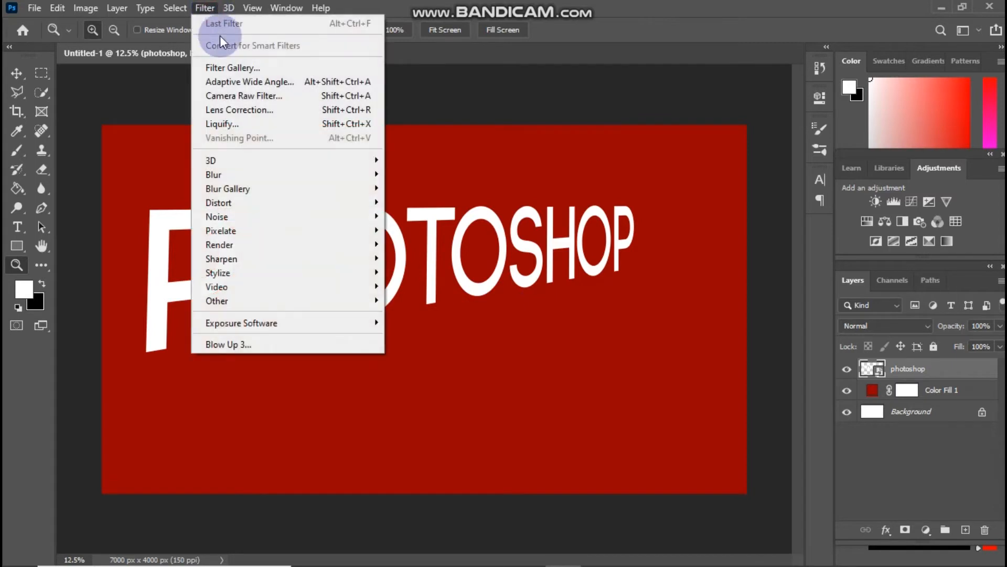
mouse_move(291, 190)
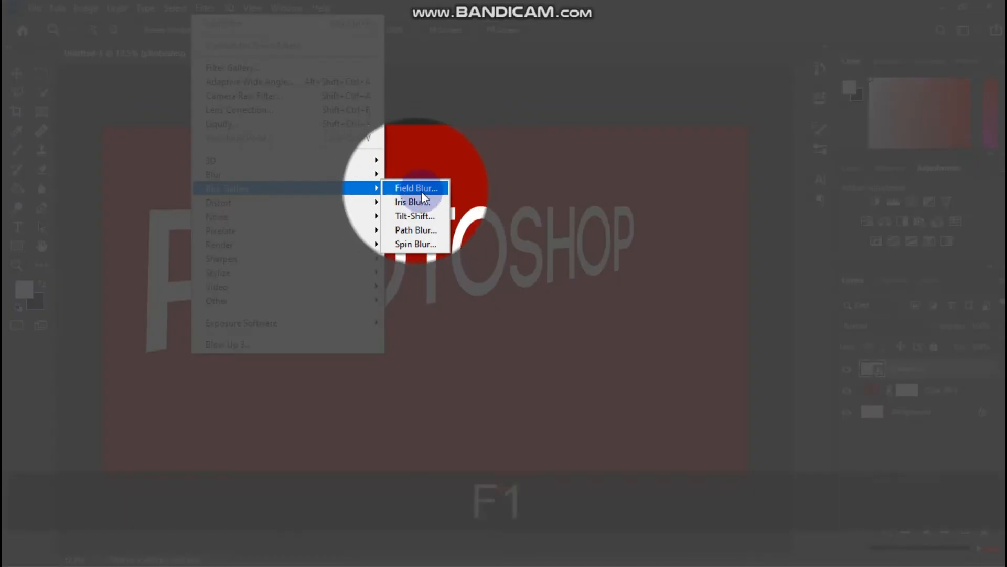
click(418, 192)
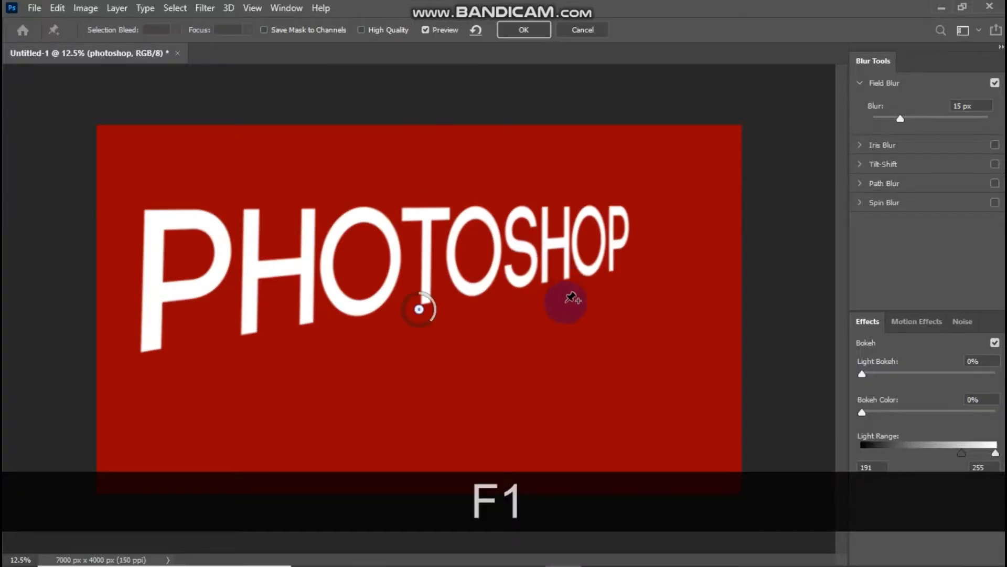
drag(419, 311, 566, 246)
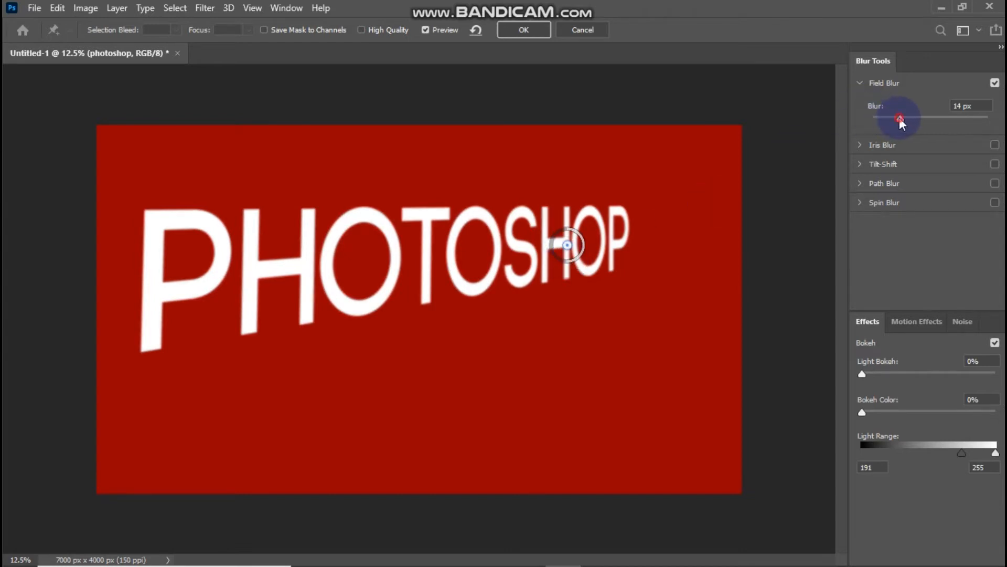
drag(900, 118, 911, 119)
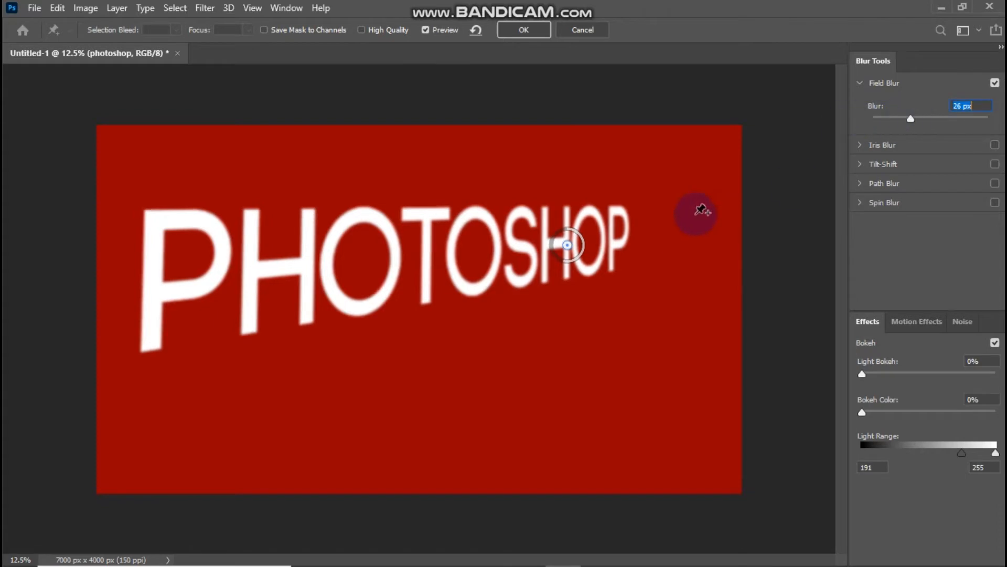
Add a second blur pin with 0 px blur, position it on the first O, and apply the Field Blur
click(151, 288)
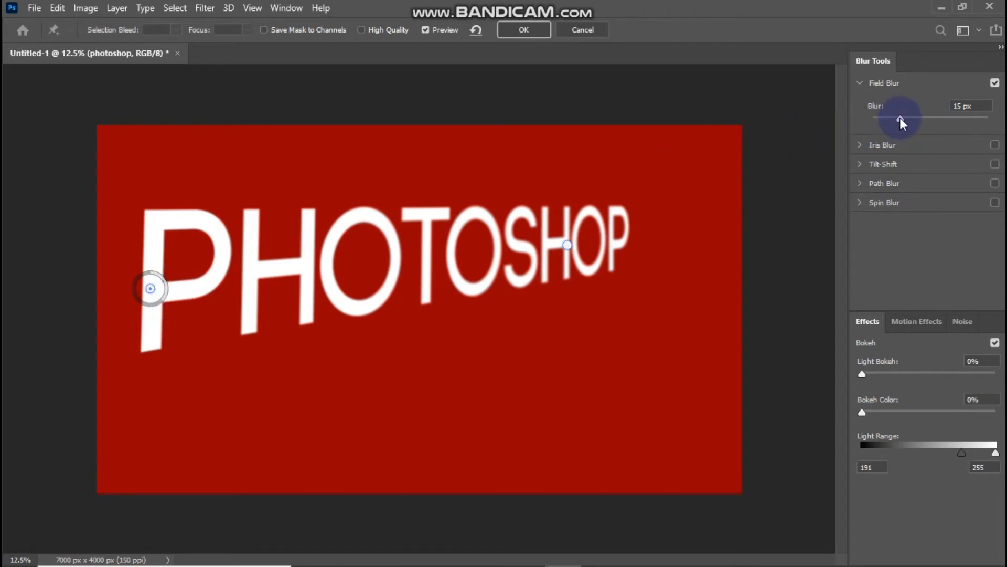
drag(901, 120, 836, 124)
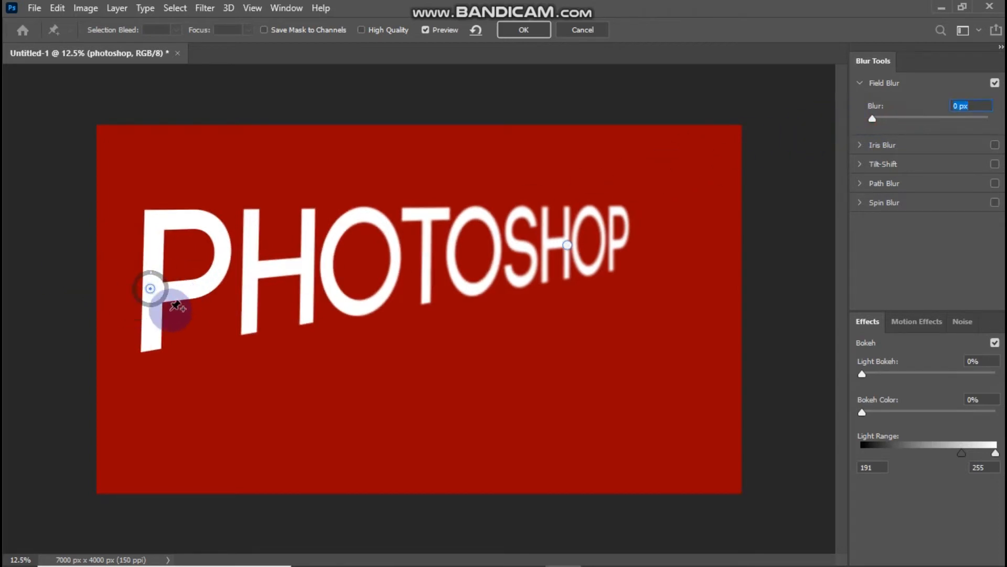
drag(150, 288, 350, 276)
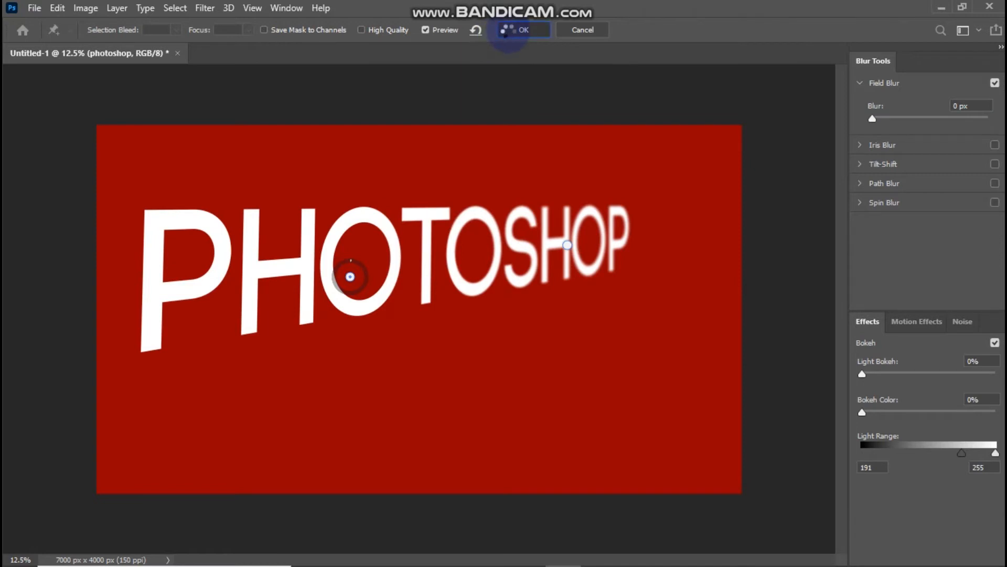
key(Return)
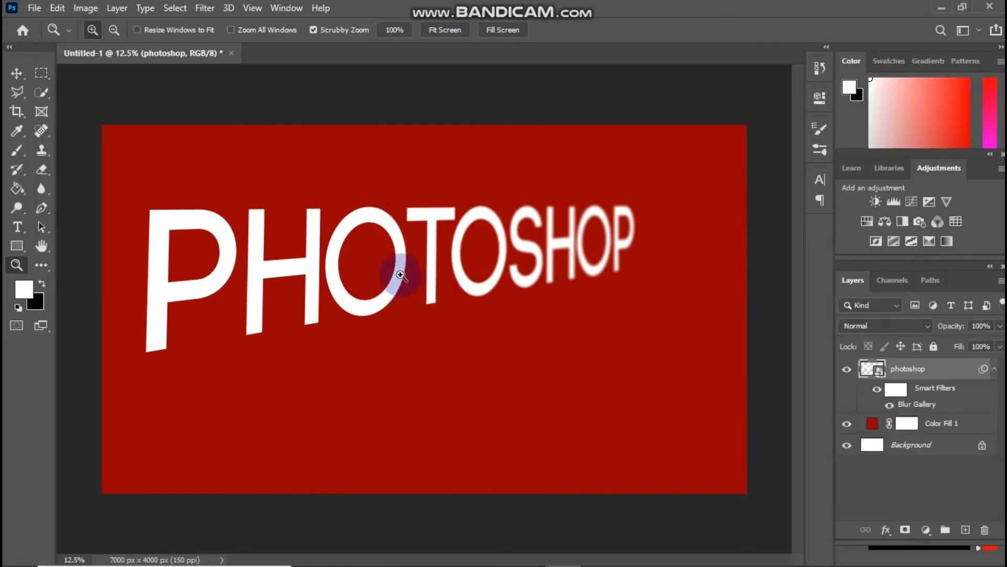
click(400, 274)
right_click(422, 254)
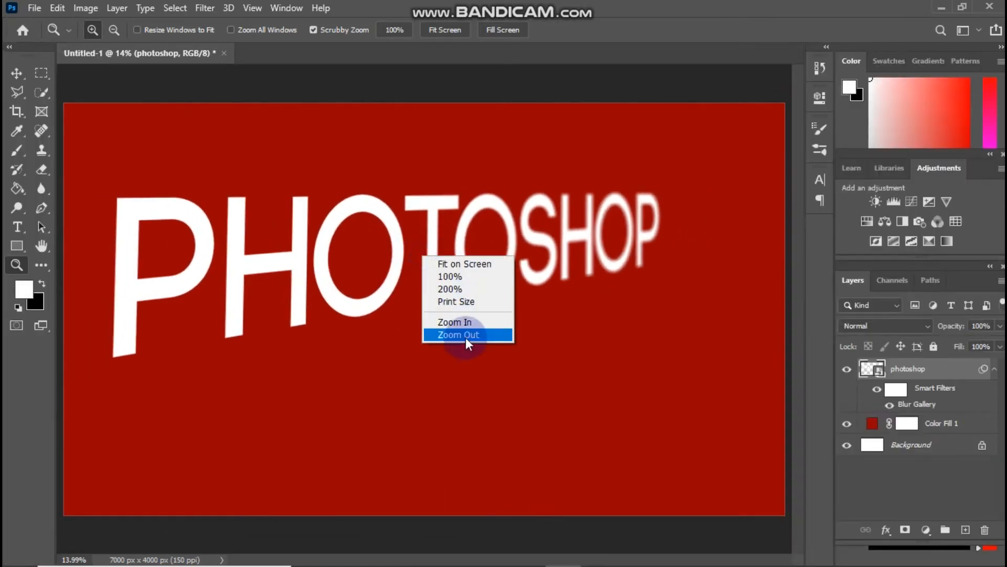
Duplicate the blurred text layer and flip the copy vertically beneath the original as a slanted mirror reflection, then apply the transform
click(465, 338)
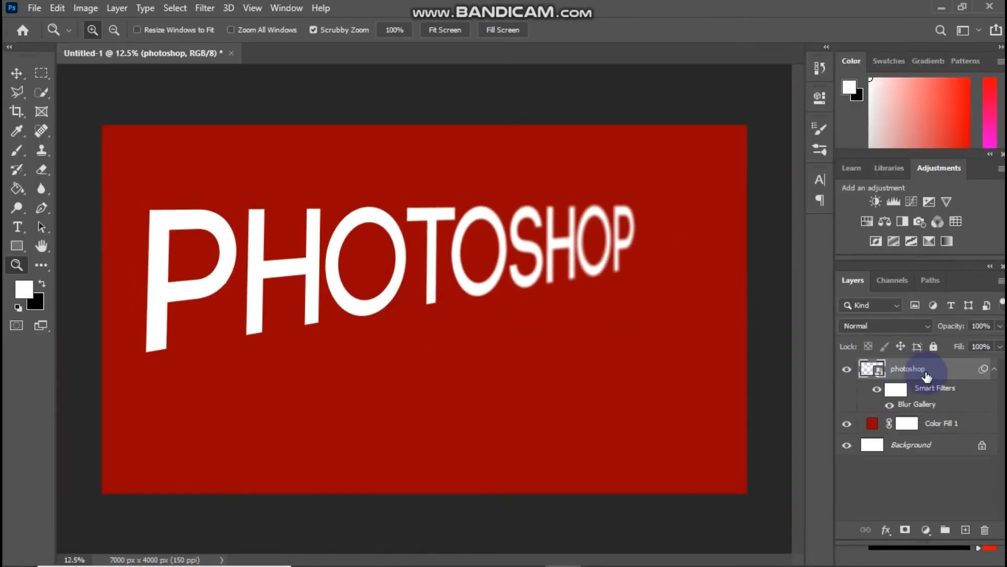
key(ctrl+j)
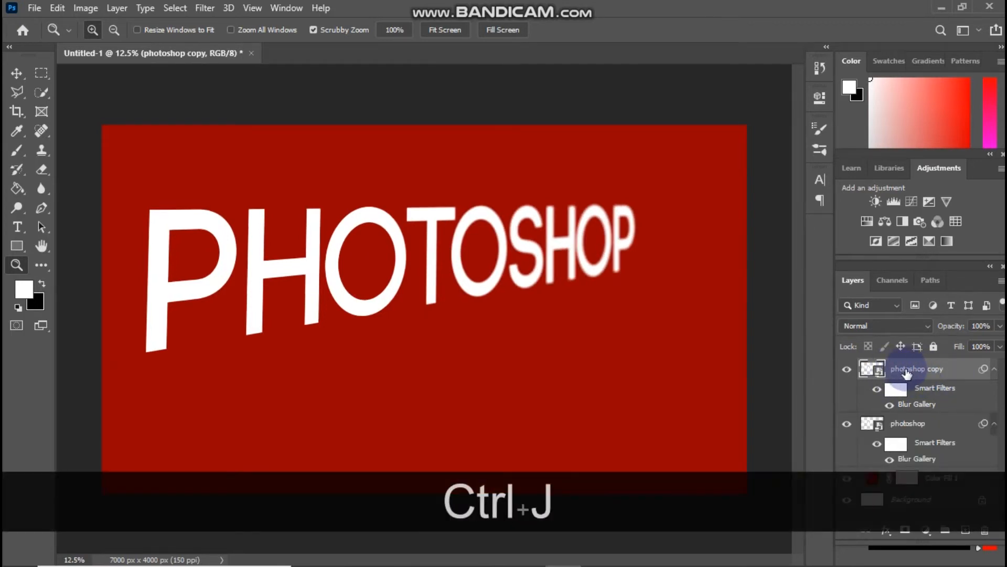
key(ctrl+t)
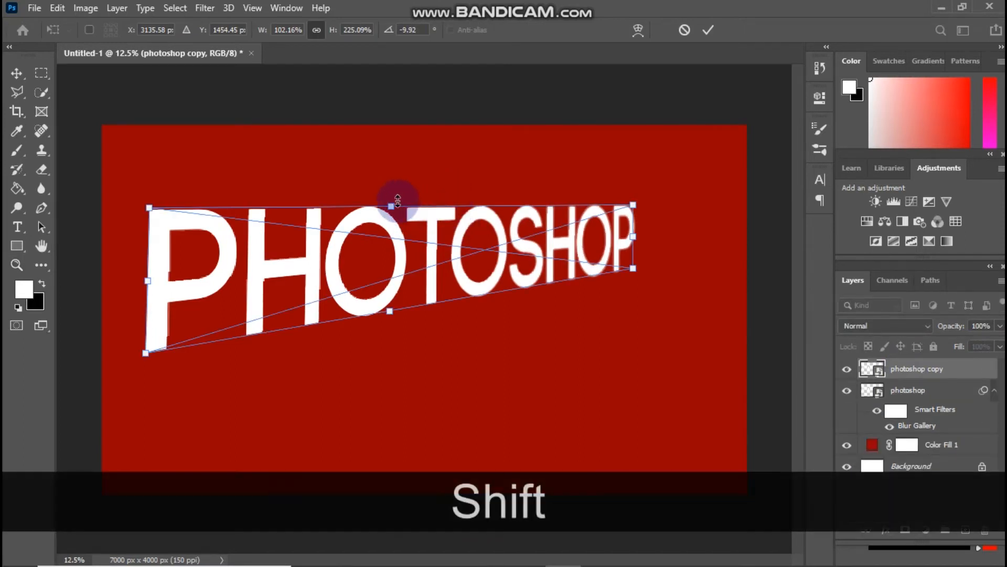
drag(392, 206, 414, 387)
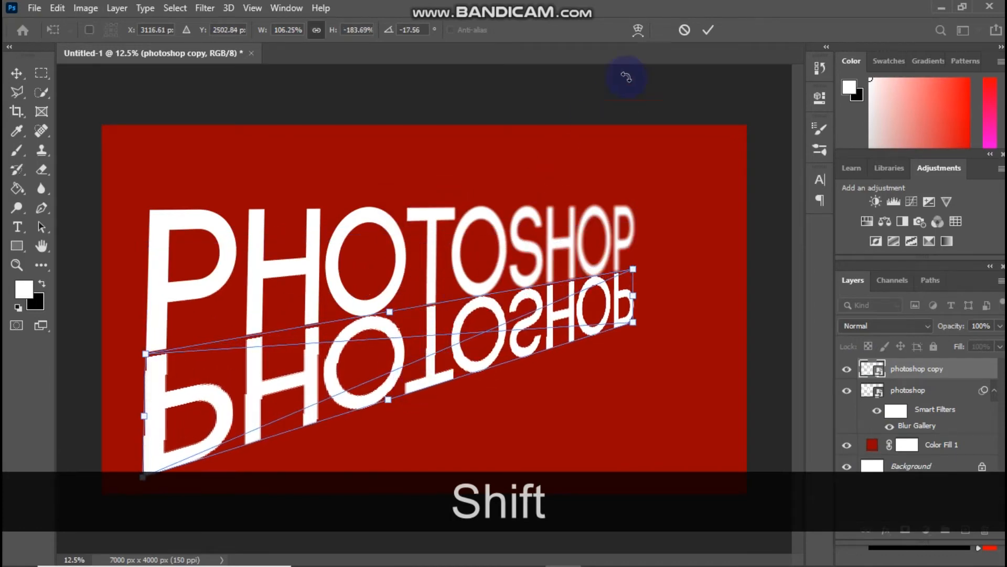
click(711, 30)
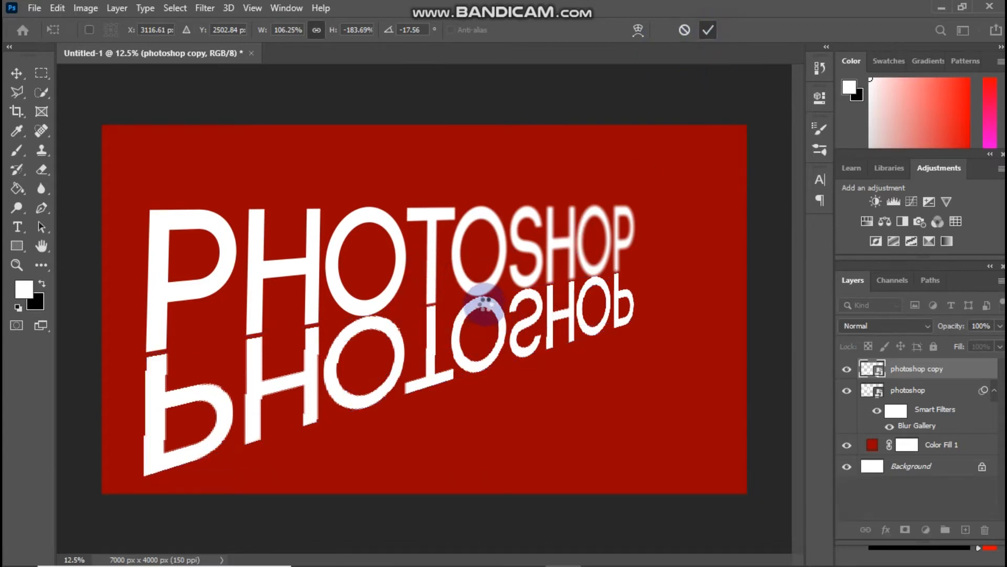
key(z)
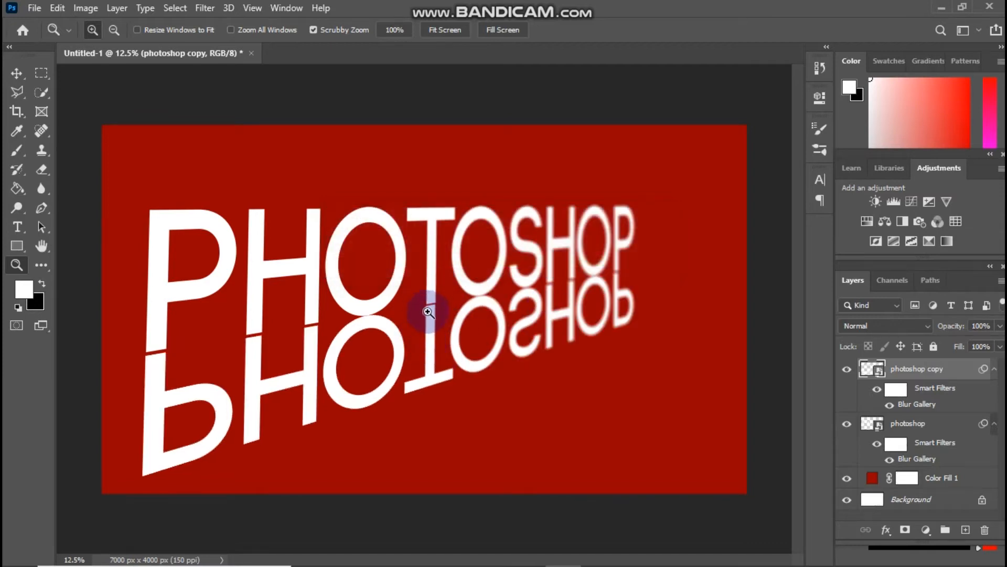
Lower the opacity of the reflected text layer to 55%
click(1000, 326)
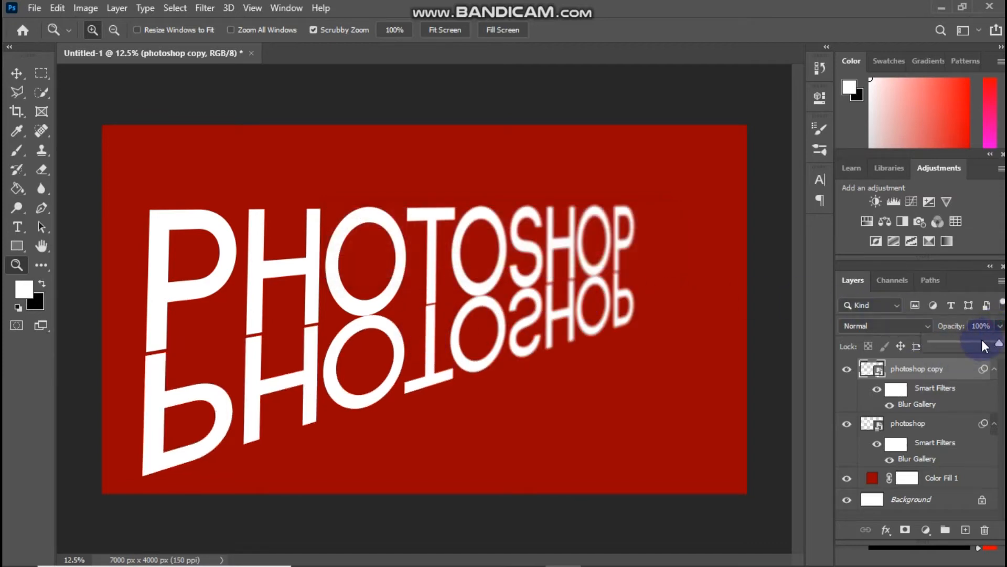
drag(972, 341, 962, 341)
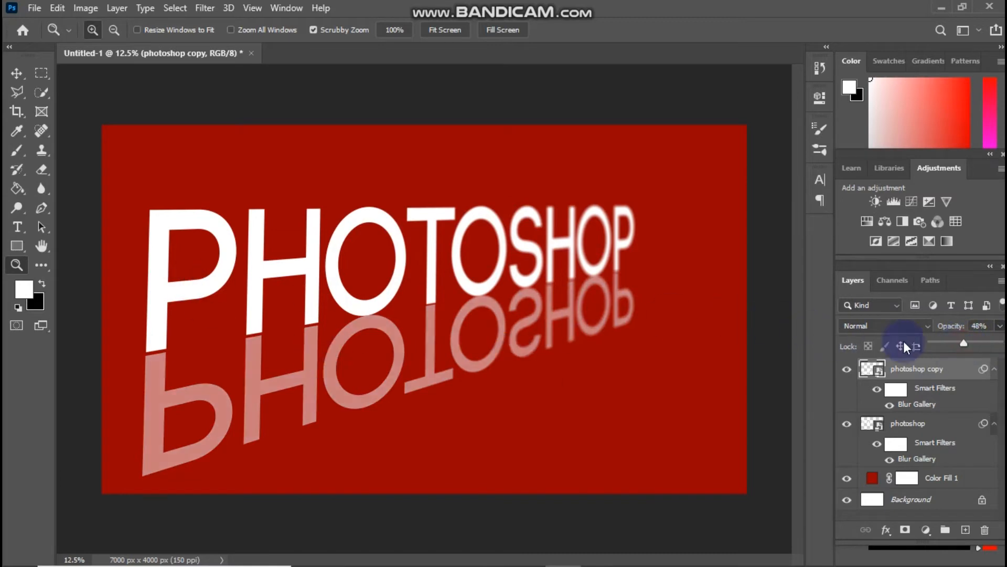
drag(970, 349, 971, 349)
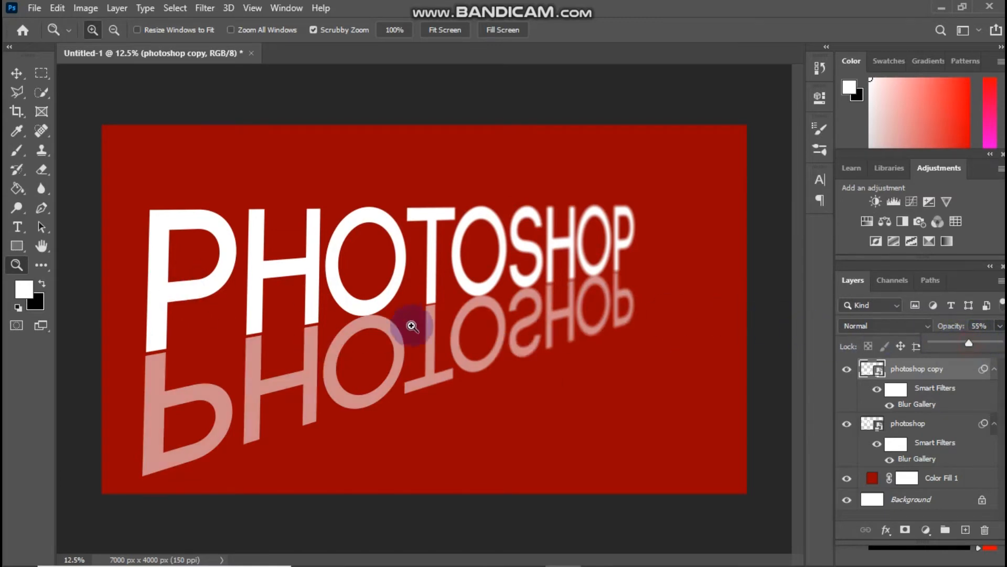
click(386, 267)
right_click(394, 268)
click(414, 277)
right_click(412, 314)
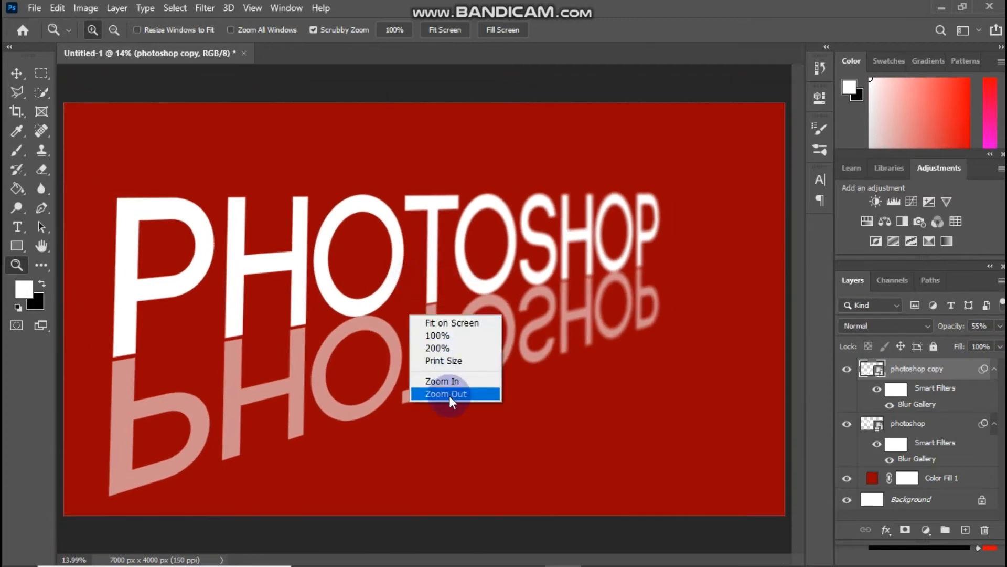
click(462, 410)
Add a Levels adjustment above the red colour fill layer and set its white output level to 117
click(943, 480)
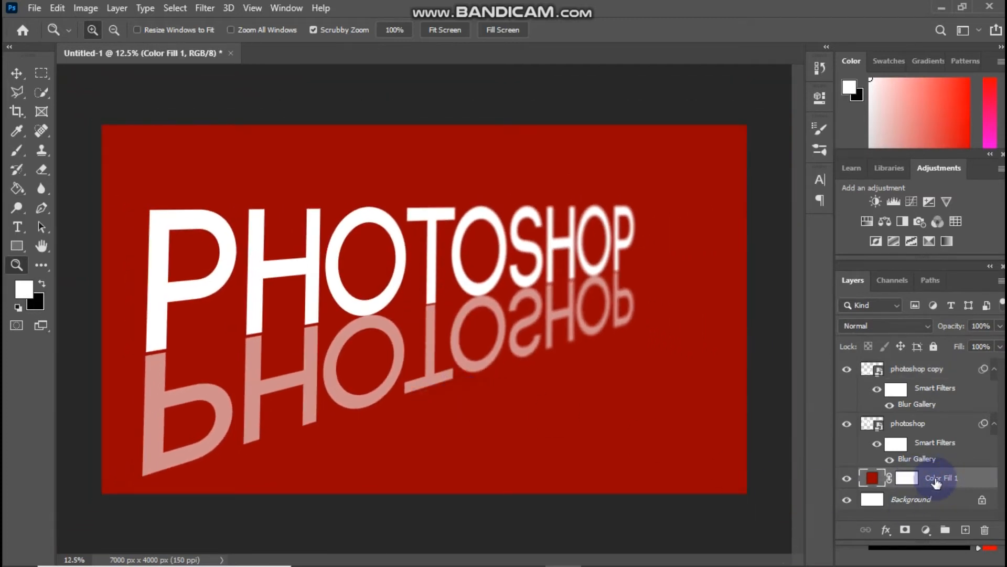
click(926, 530)
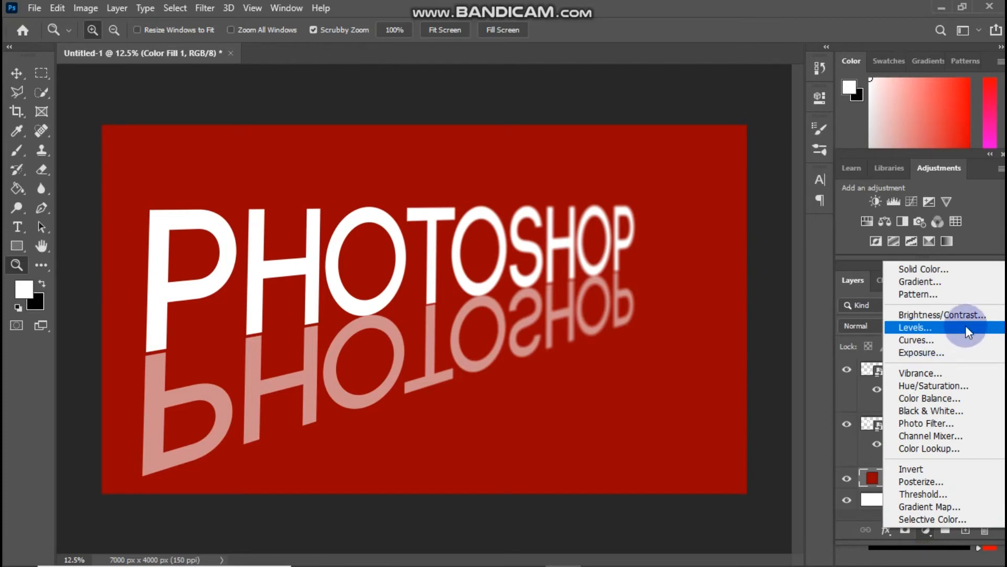
click(980, 327)
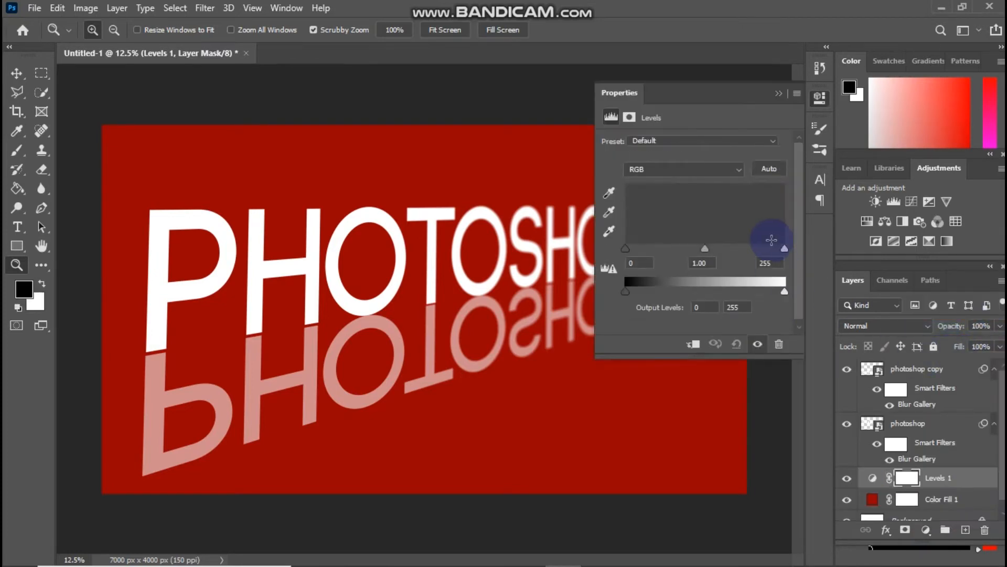
drag(783, 290, 697, 294)
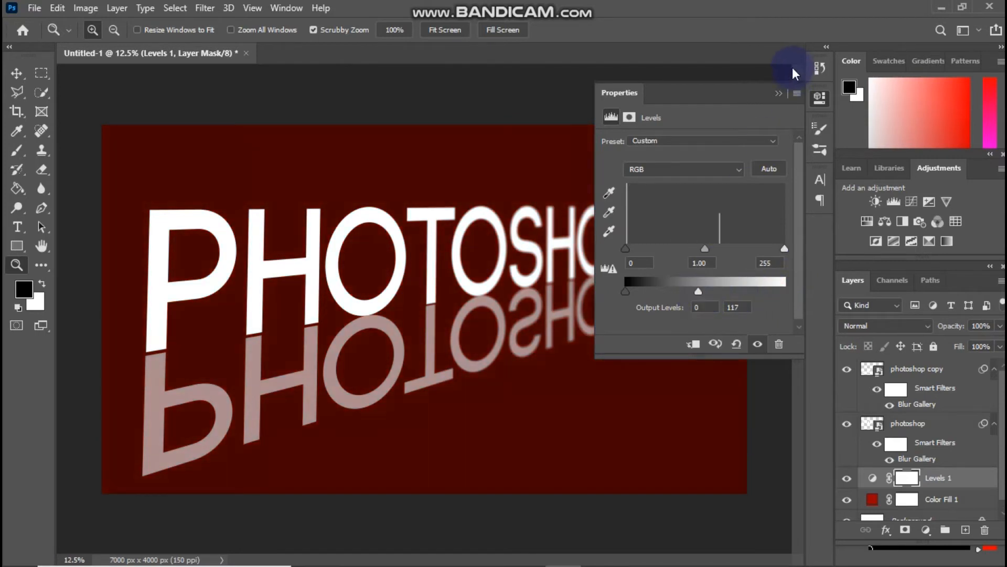
click(778, 94)
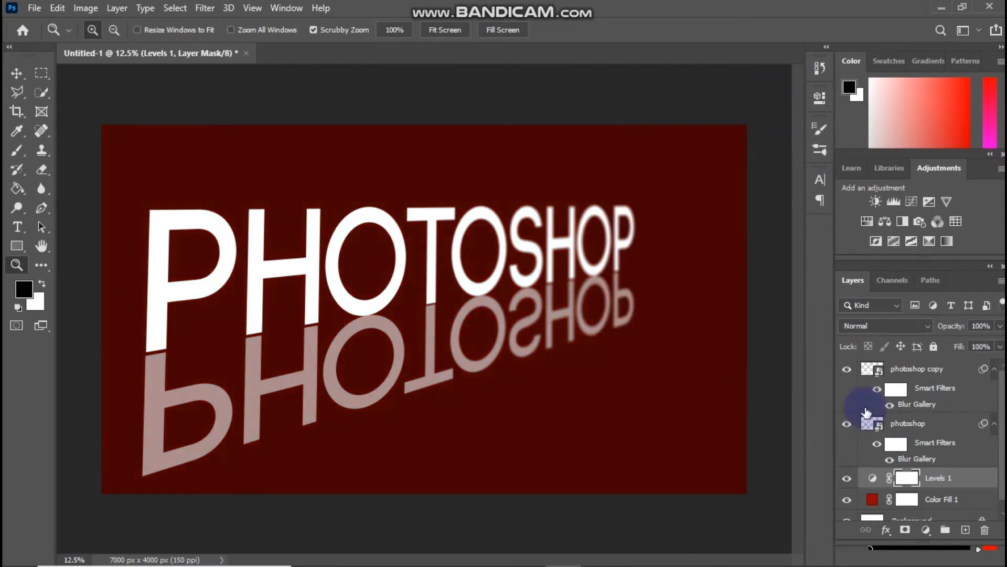
Paint one black dab with a 1300 px brush on the Levels mask, near the middle of the canvas
click(15, 153)
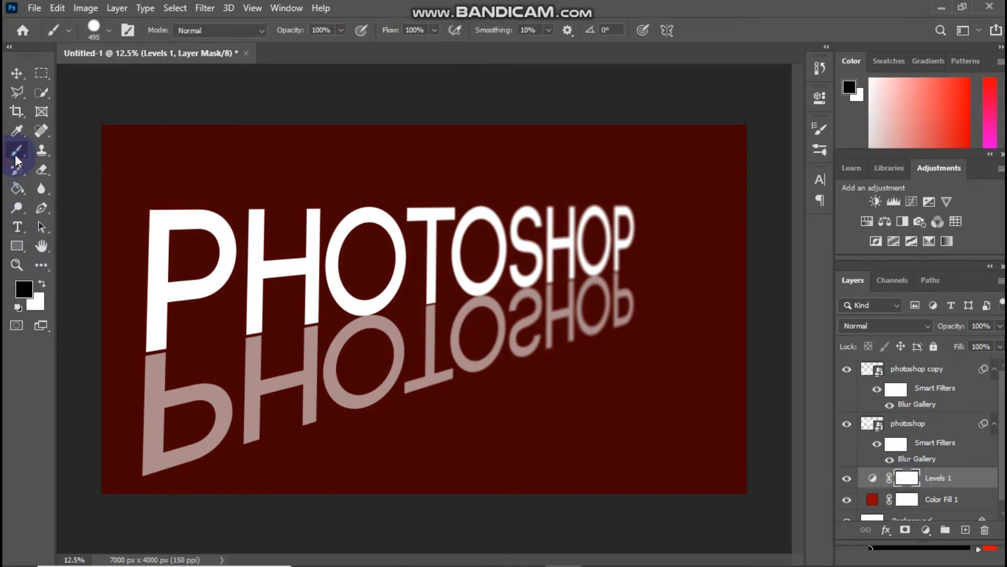
click(43, 284)
click(24, 288)
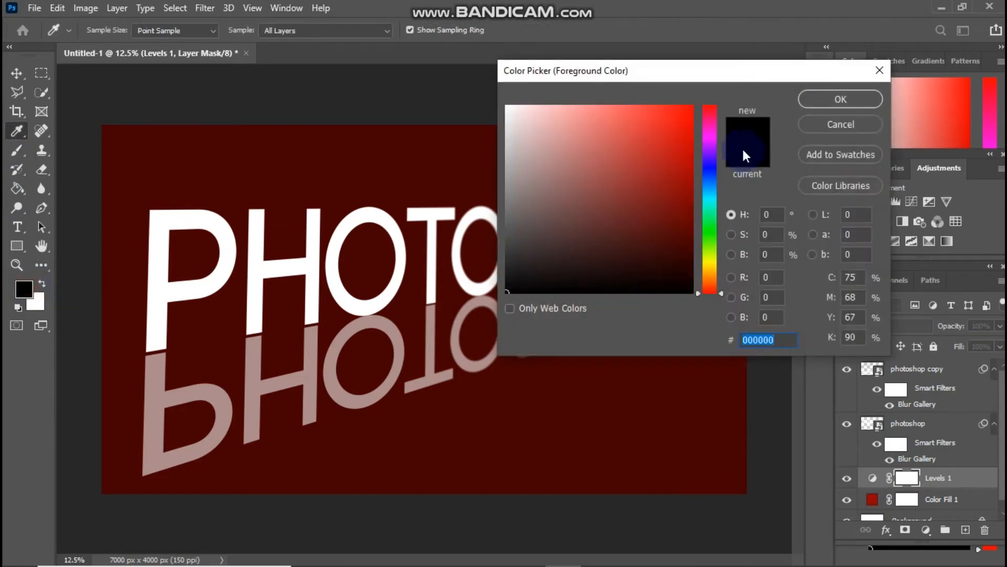
click(829, 96)
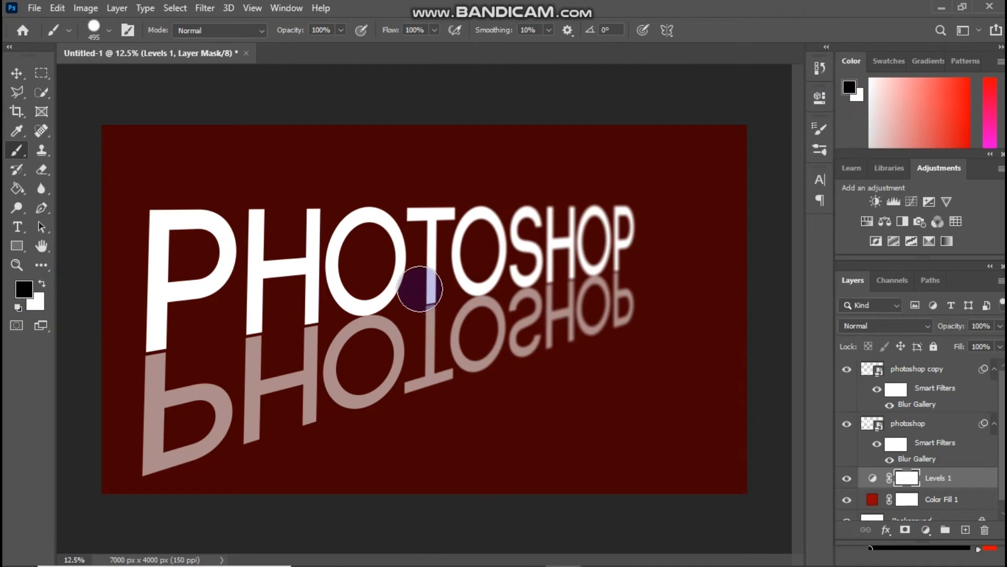
key(bracketleft)
key(bracketleft)
key(bracketleft)
key(bracketleft)
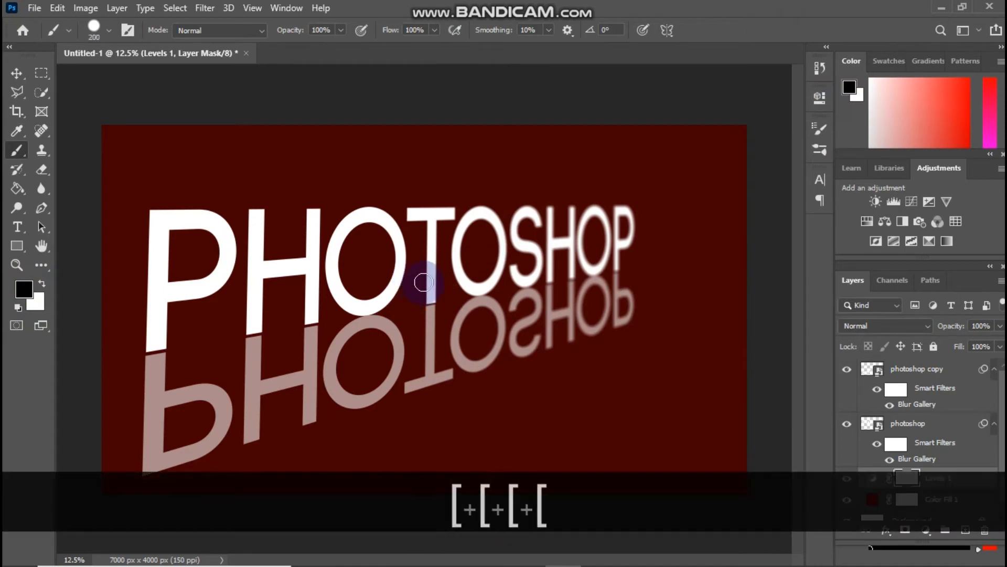
key(bracketright)
key(bracketright)
key(bracketright)
key(bracketright)
key(bracketright)
key(bracketright)
key(bracketright)
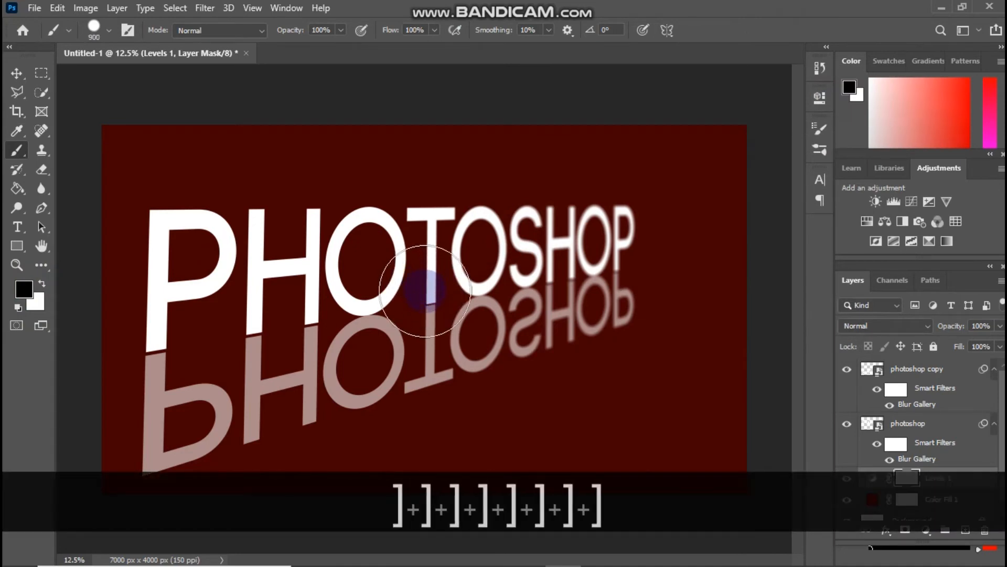
key(bracketright)
key(bracketright)
key(bracketright)
key(bracketright)
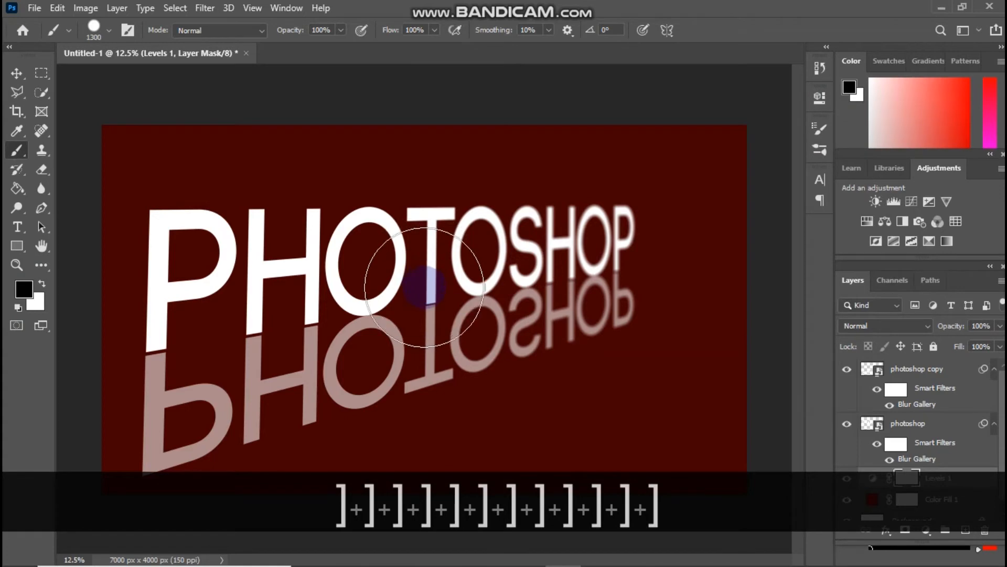
click(424, 287)
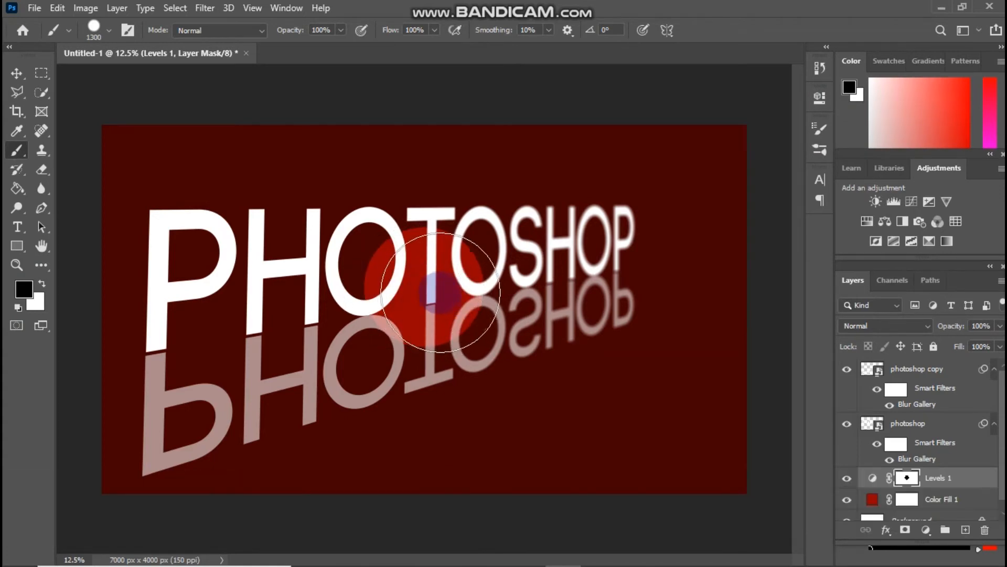
Transform the mask's round spot into a canvas-wide ellipse, about 544% wide and 293% high, behind the text, and apply it
key(ctrl+t)
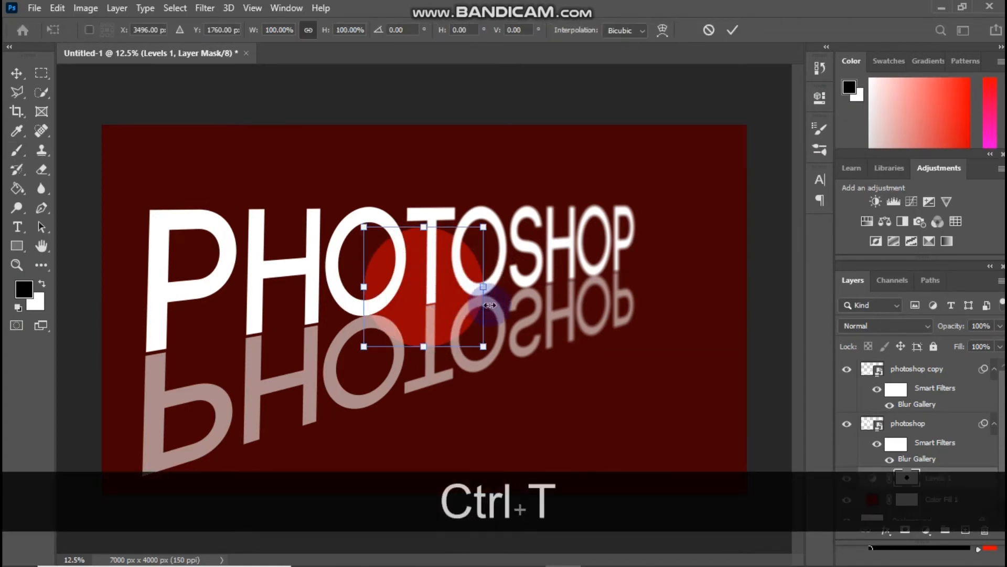
drag(486, 288, 645, 287)
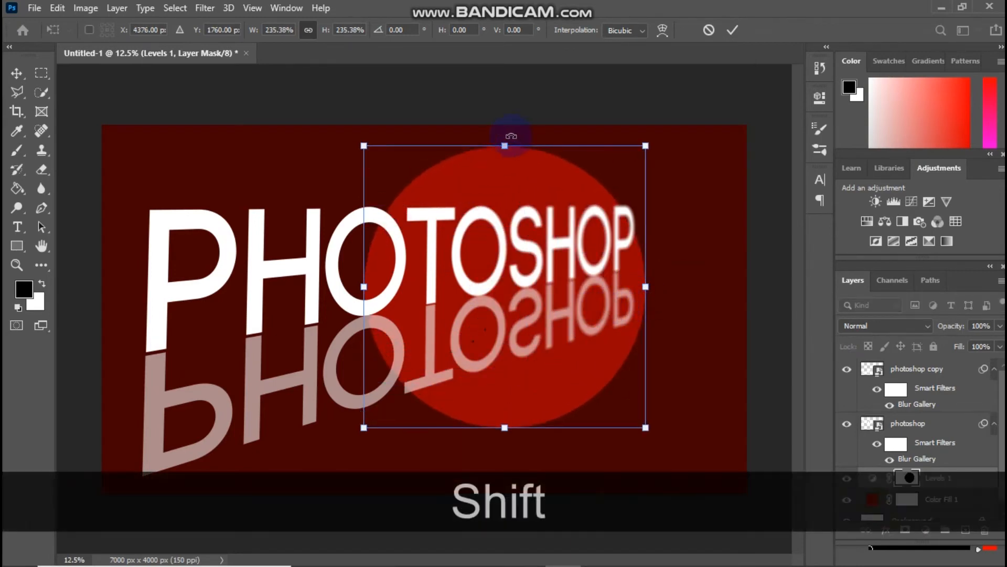
drag(504, 145, 504, 210)
drag(646, 319, 767, 317)
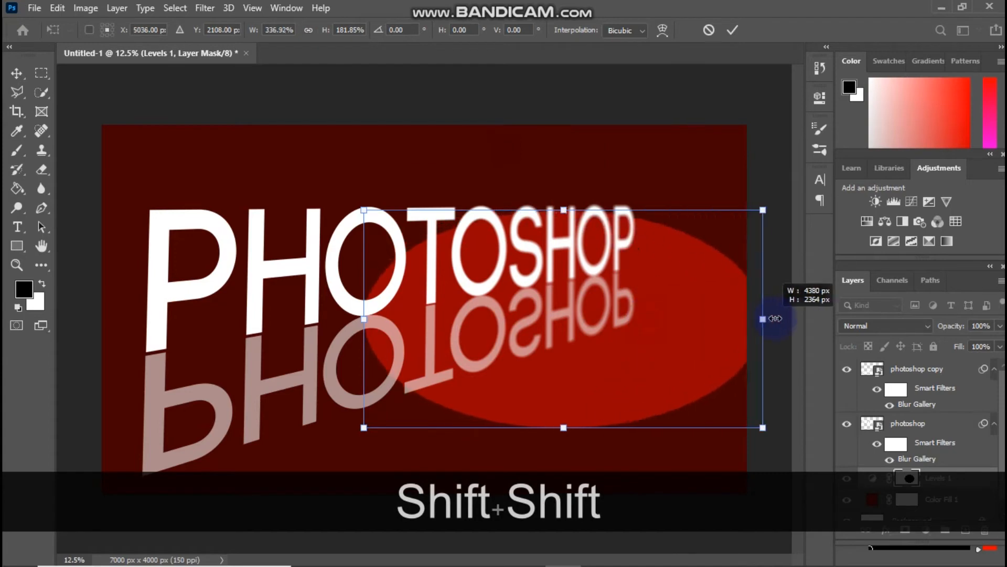
drag(362, 317, 112, 292)
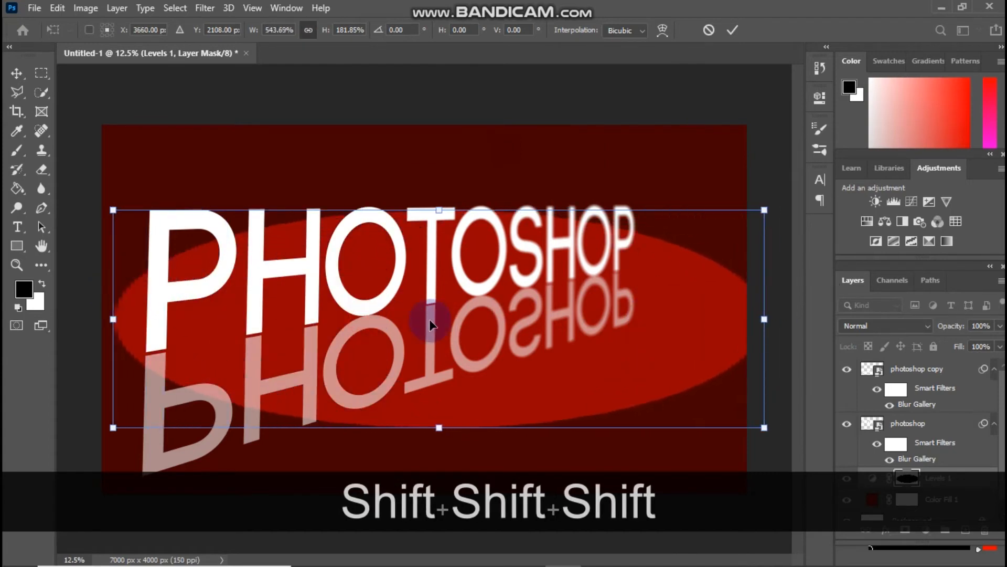
drag(523, 321, 513, 288)
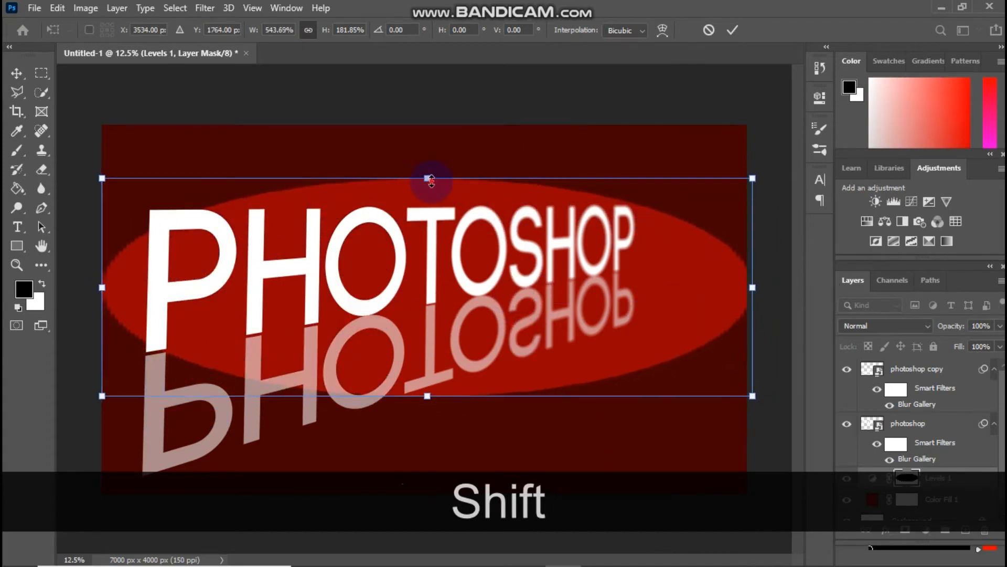
drag(427, 177, 427, 125)
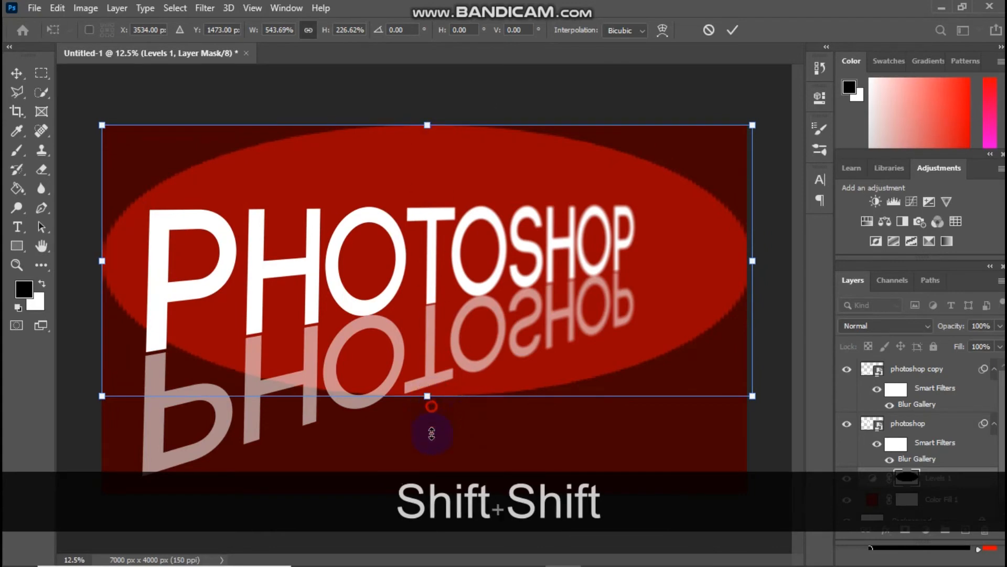
drag(432, 433, 427, 474)
key(shift)
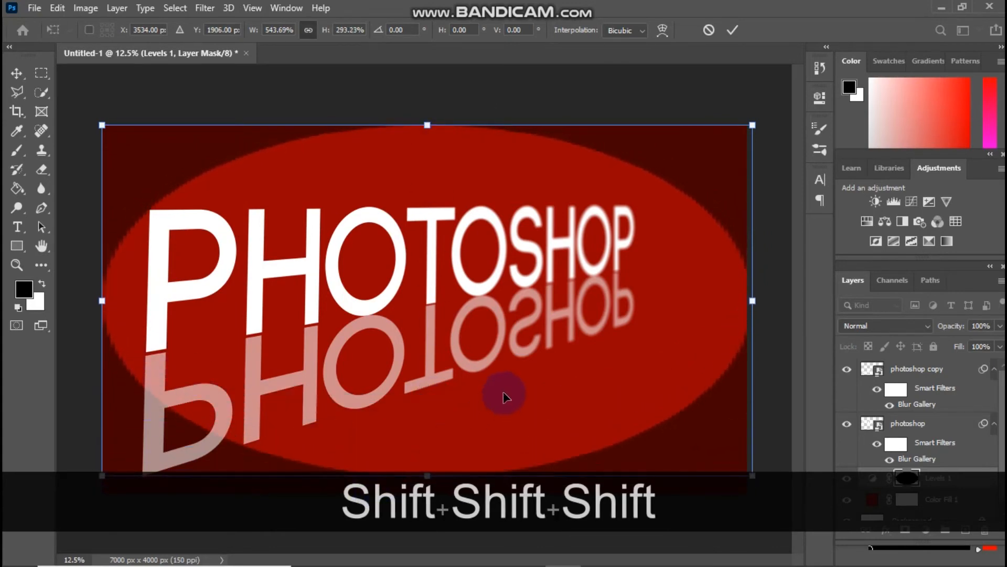
drag(503, 392, 496, 393)
click(733, 32)
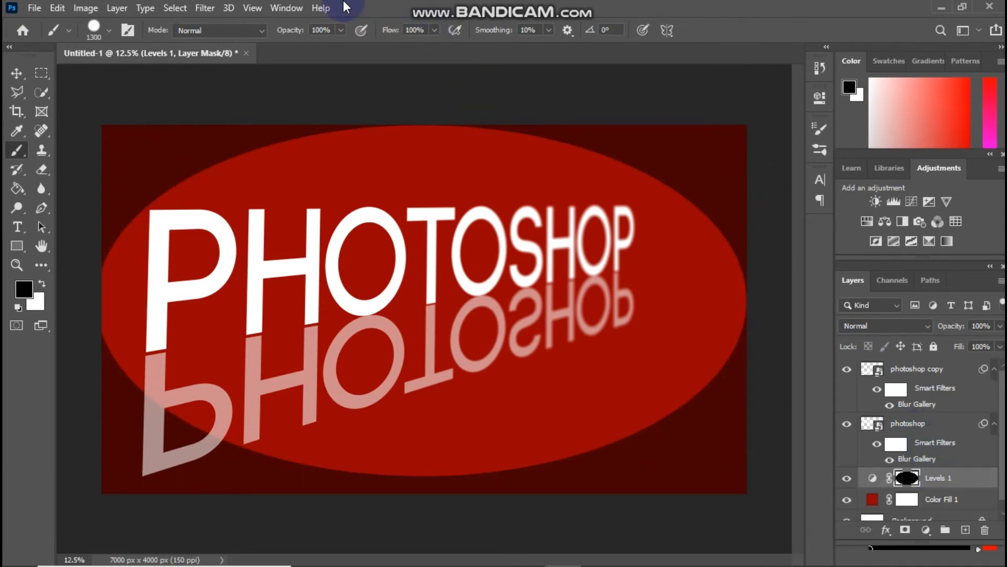
Open the Levels mask's properties and feather the mask to about 537 px
click(281, 9)
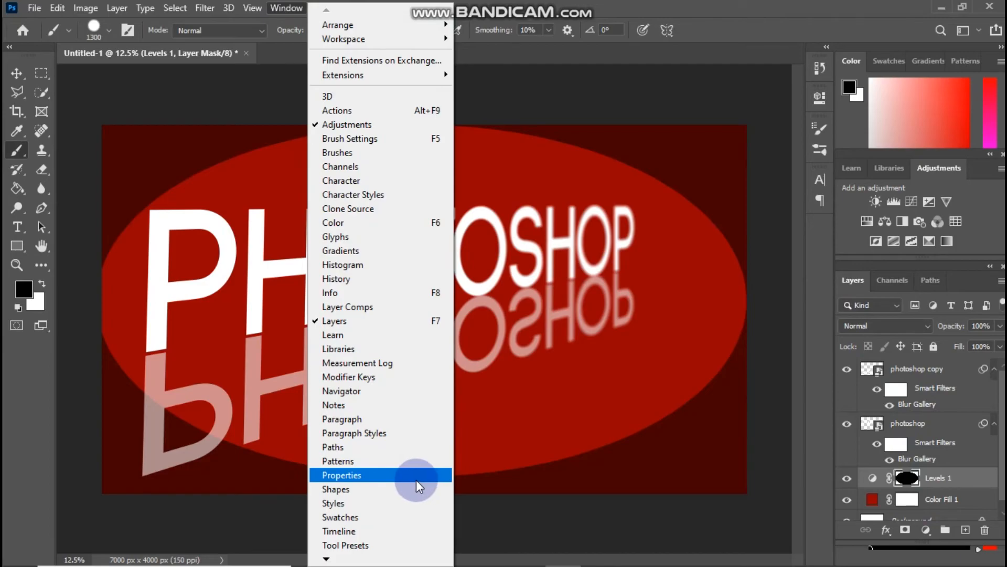
key(F1)
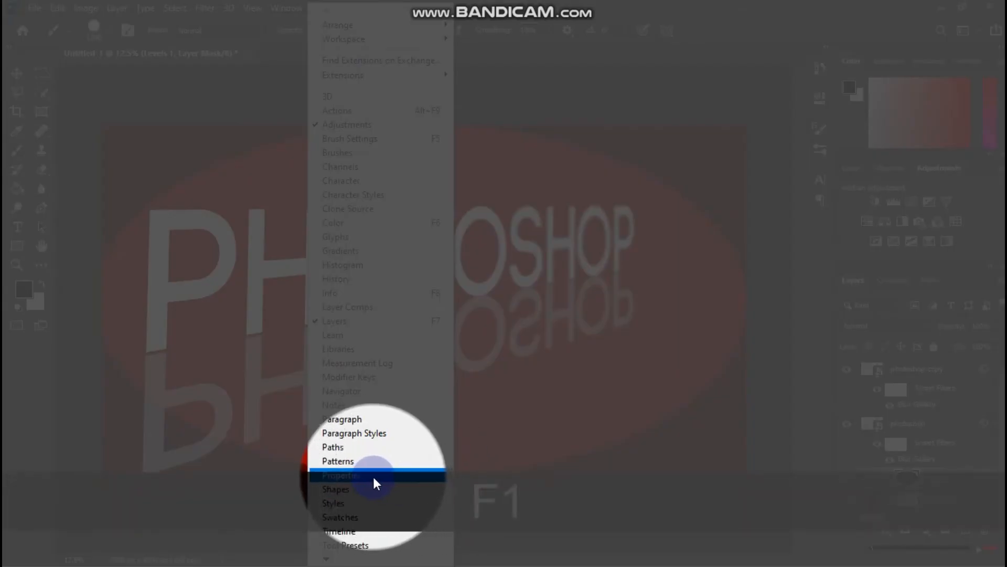
click(374, 476)
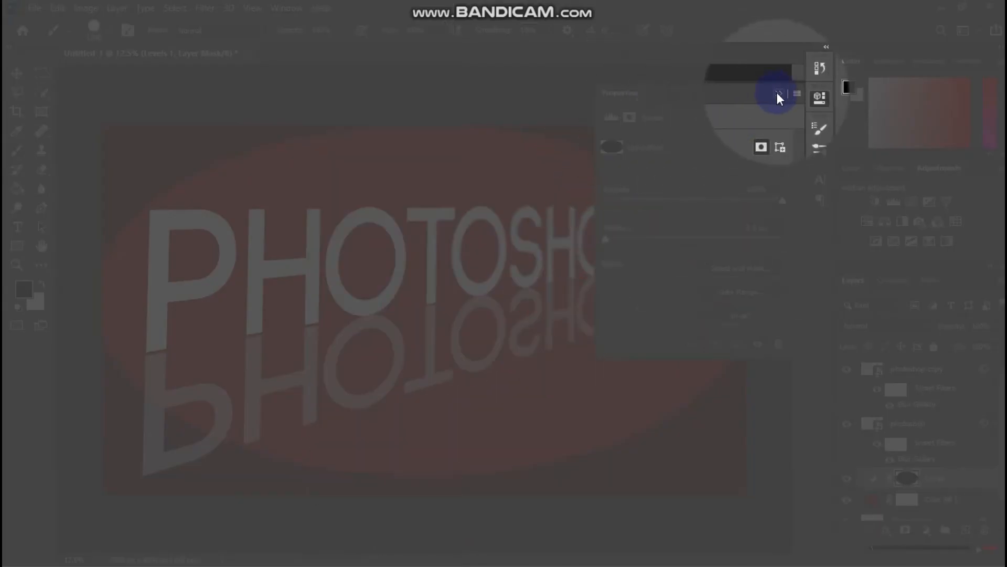
key(F1)
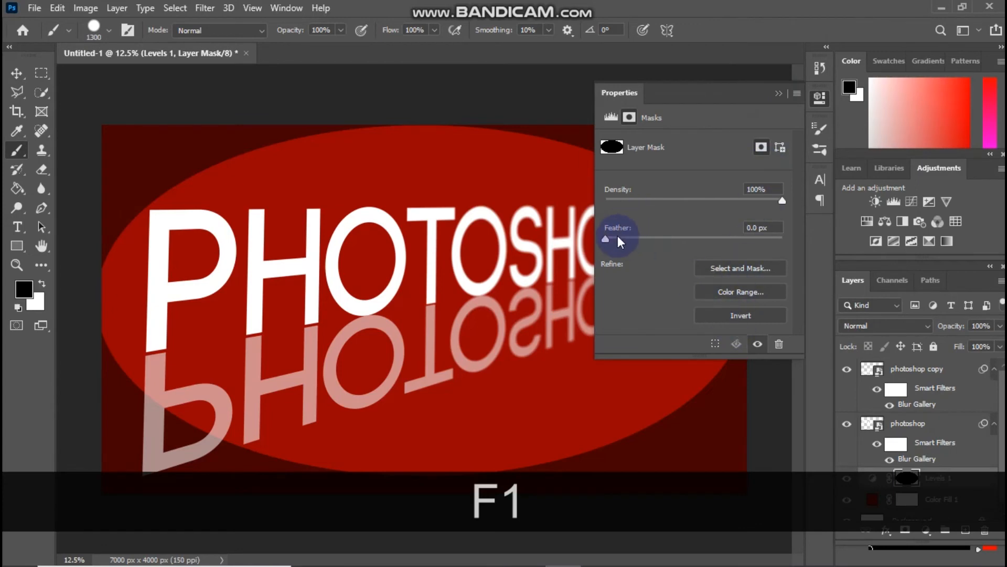
drag(627, 238, 769, 237)
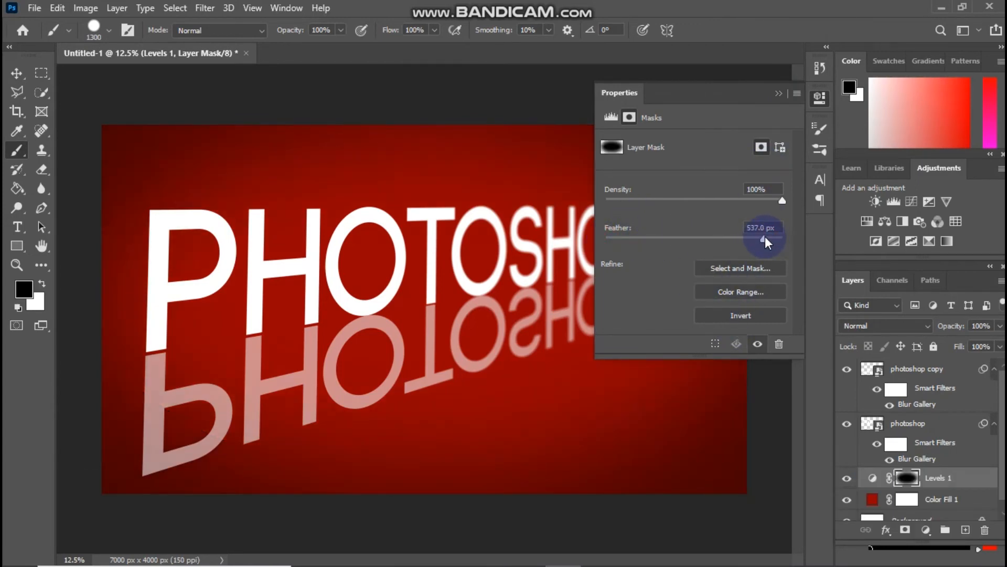
Close the Levels mask properties and inspect the darkened edges around the text across the whole composition
click(778, 94)
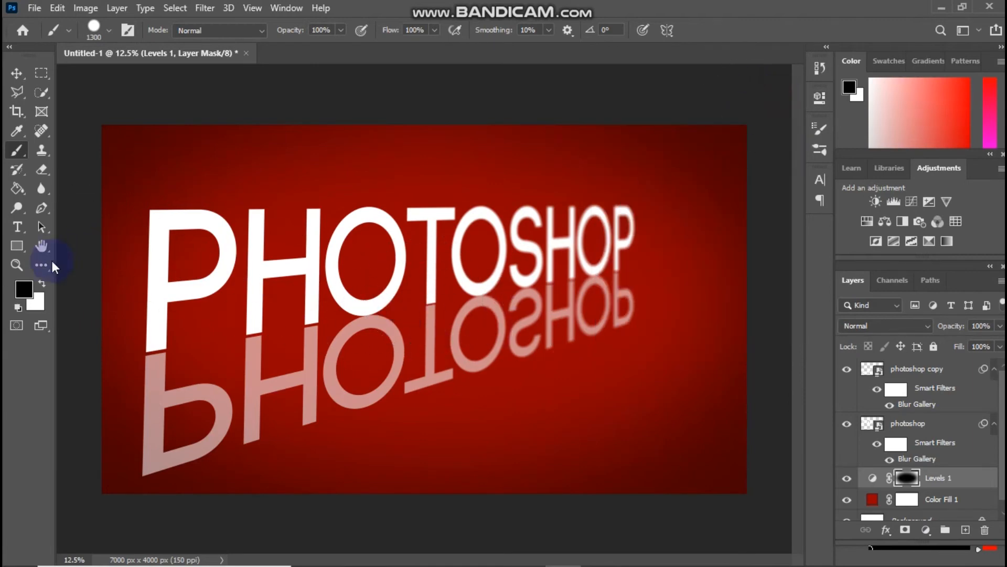
click(14, 267)
click(352, 241)
right_click(421, 254)
click(432, 263)
right_click(434, 332)
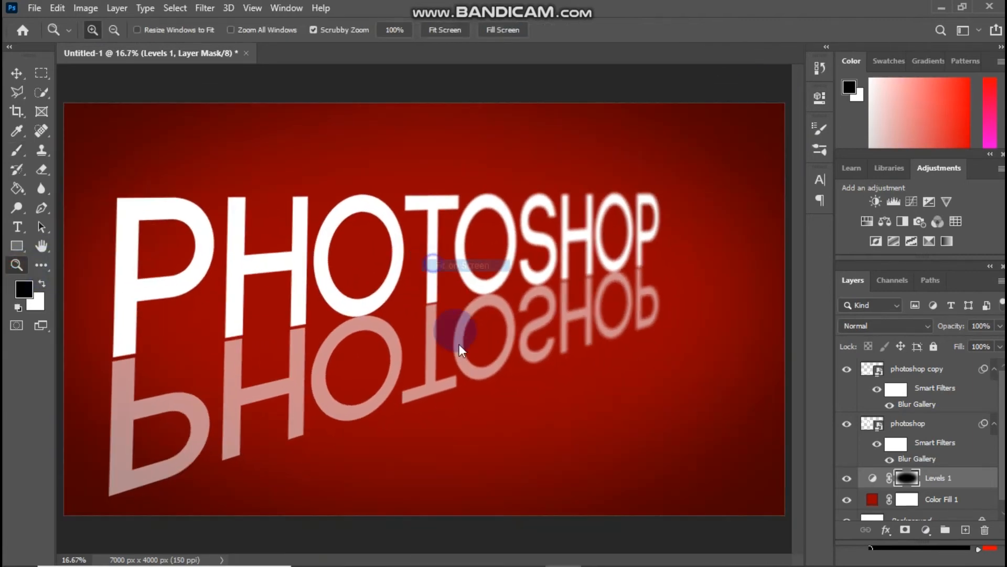
click(476, 410)
Try other background colours on the Color Fill 1 layer
double_click(872, 500)
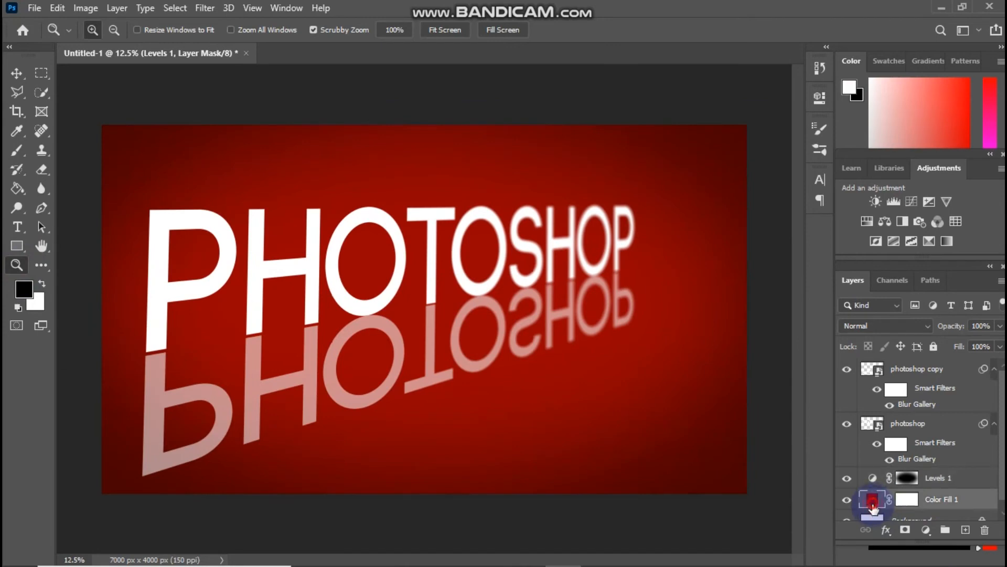
mouse_move(664, 175)
mouse_down()
mouse_move(693, 128)
mouse_move(569, 260)
mouse_move(503, 141)
mouse_move(538, 290)
mouse_move(668, 266)
mouse_move(658, 279)
mouse_up()
mouse_move(710, 231)
mouse_down()
mouse_move(714, 105)
mouse_move(641, 176)
mouse_move(670, 150)
mouse_move(618, 168)
mouse_move(681, 145)
mouse_move(659, 148)
mouse_up()
mouse_move(708, 111)
mouse_down()
mouse_move(711, 196)
mouse_move(723, 127)
mouse_move(716, 95)
mouse_up()
drag(679, 142, 690, 174)
click(813, 102)
key(z)
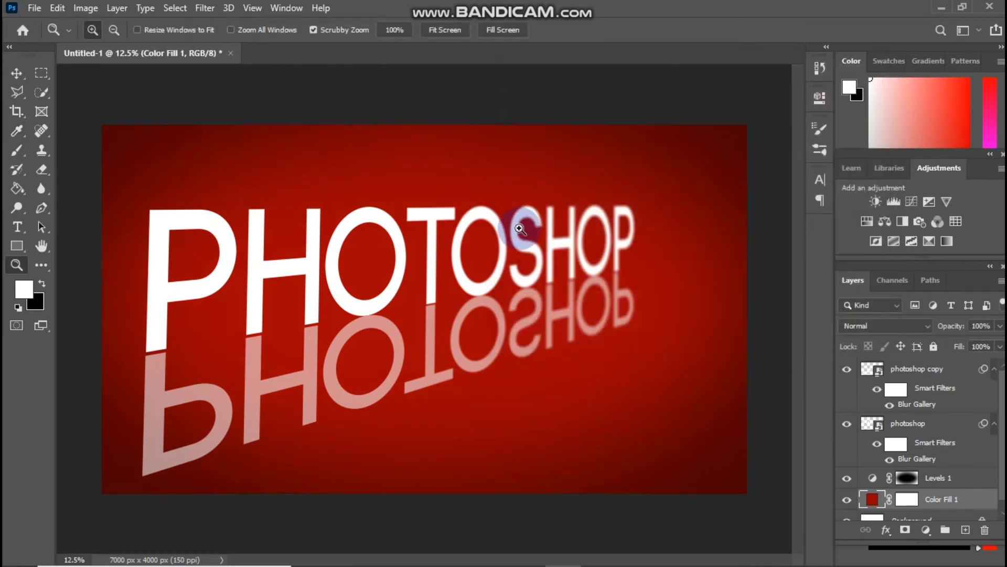
Open the contents of the photoshop smart object and replace its text with TUTORIALS
click(872, 426)
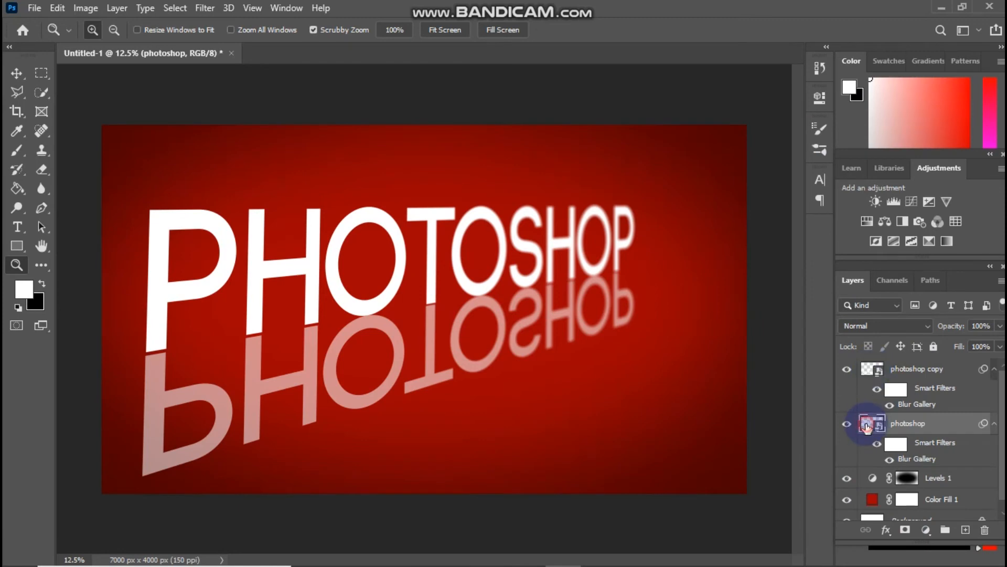
double_click(866, 426)
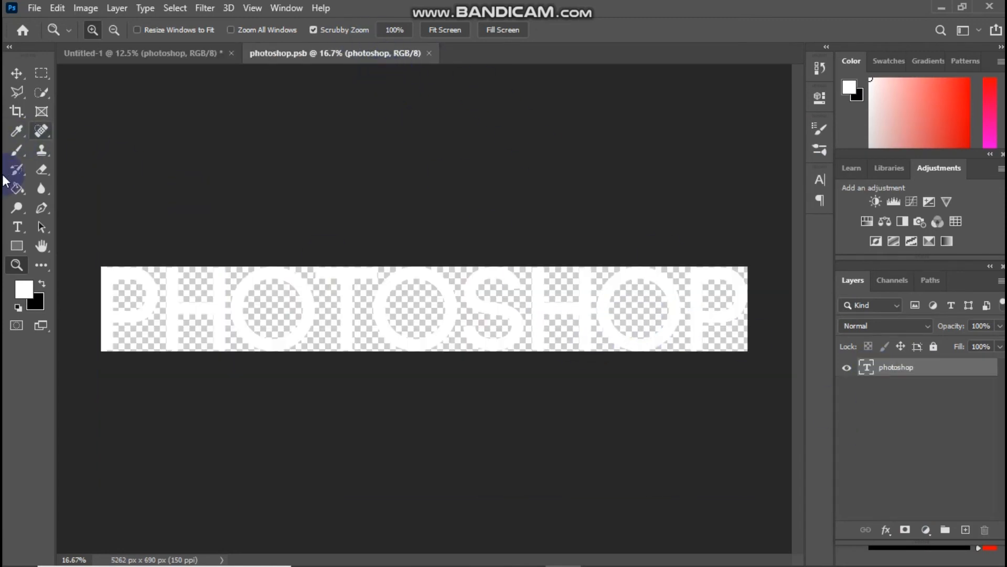
click(17, 228)
click(711, 311)
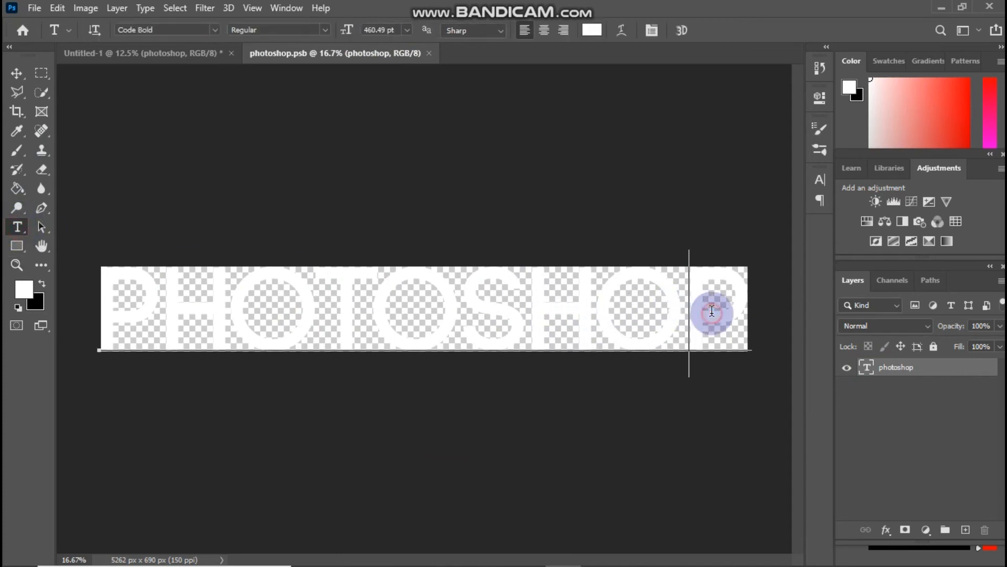
click(726, 316)
key(BackSpace)
key(BackSpace)
key(BackSpace)
key(BackSpace)
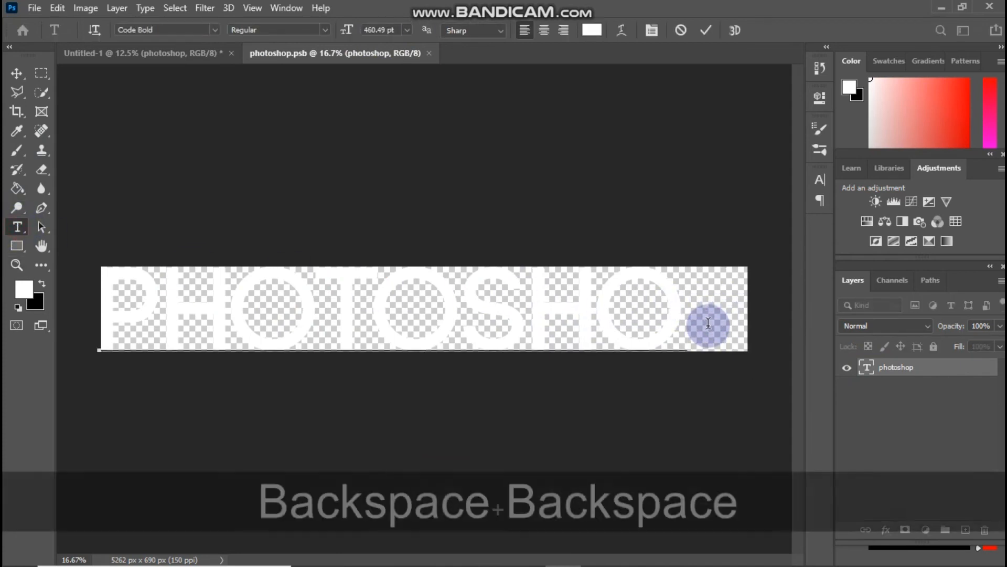
key(BackSpace)
key(BackSpace)
key(BackSpace)
key(BackSpace)
key(BackSpace)
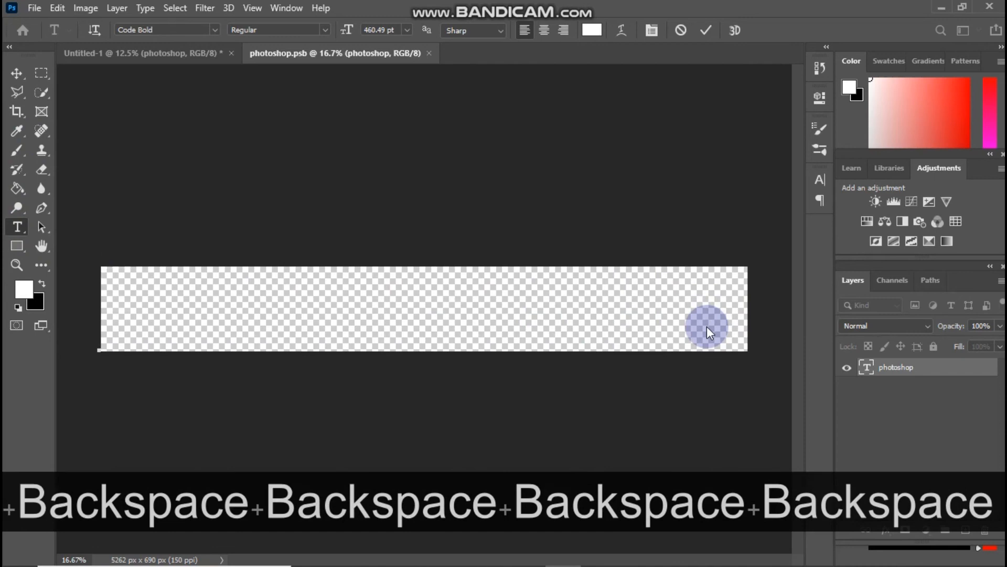
text(TU)
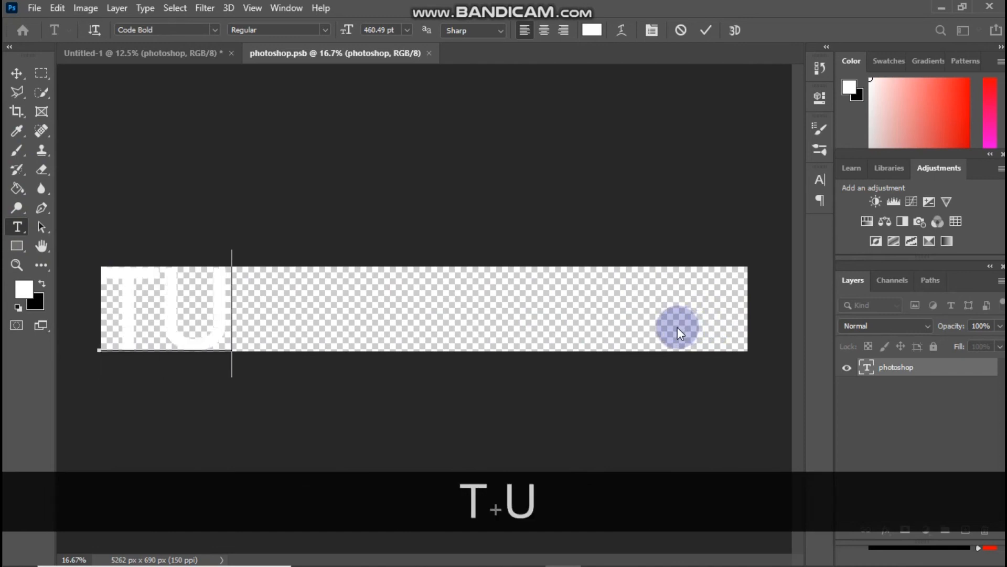
text(TOR)
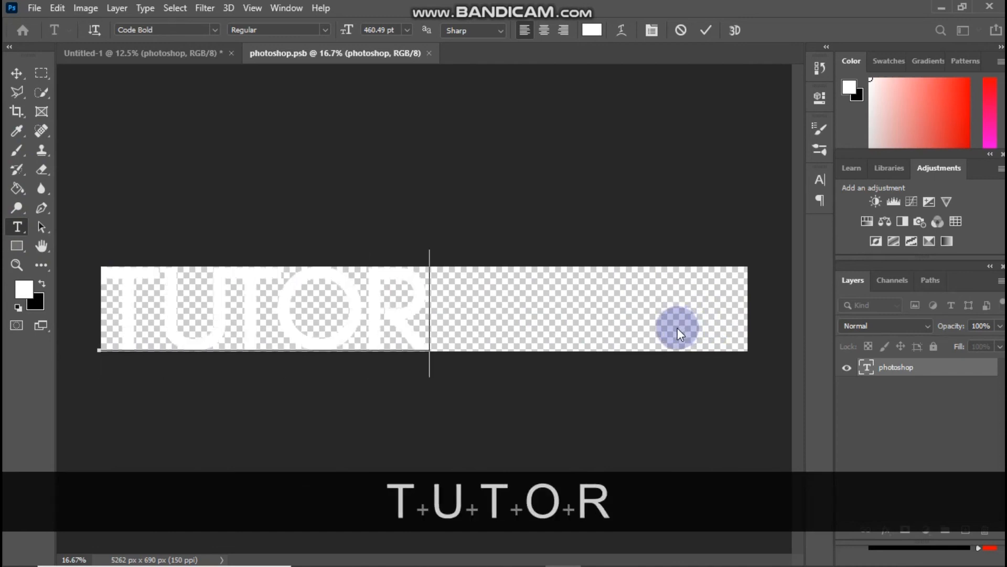
text(IALS)
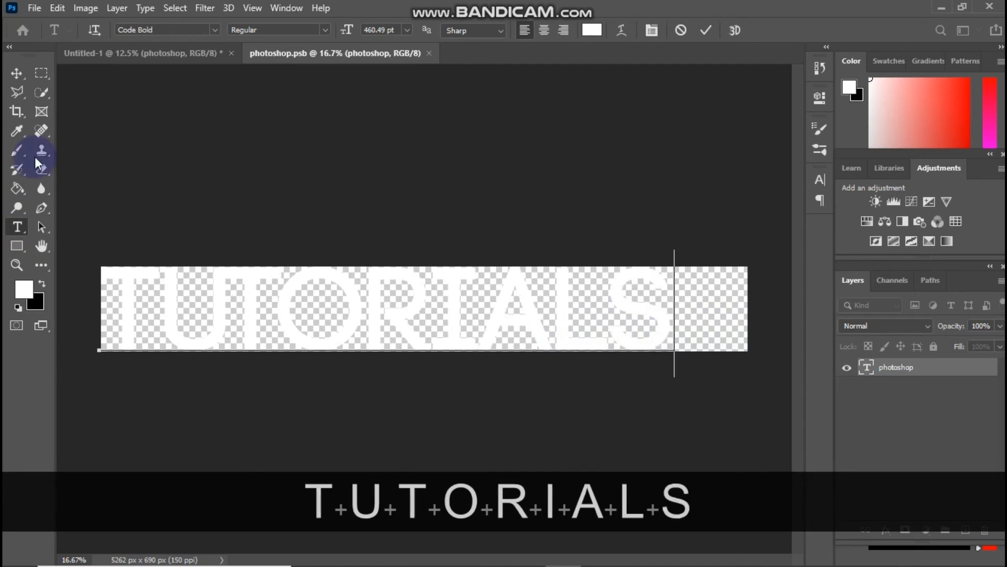
Crop the empty area after the final S, leaving the smart object's canvas about 4698 px wide
click(17, 114)
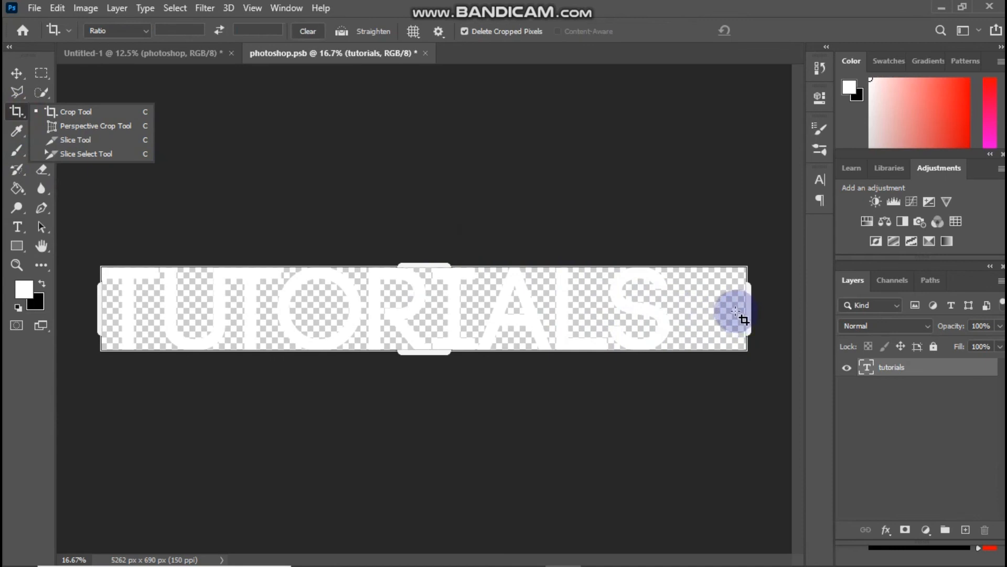
drag(747, 303, 715, 310)
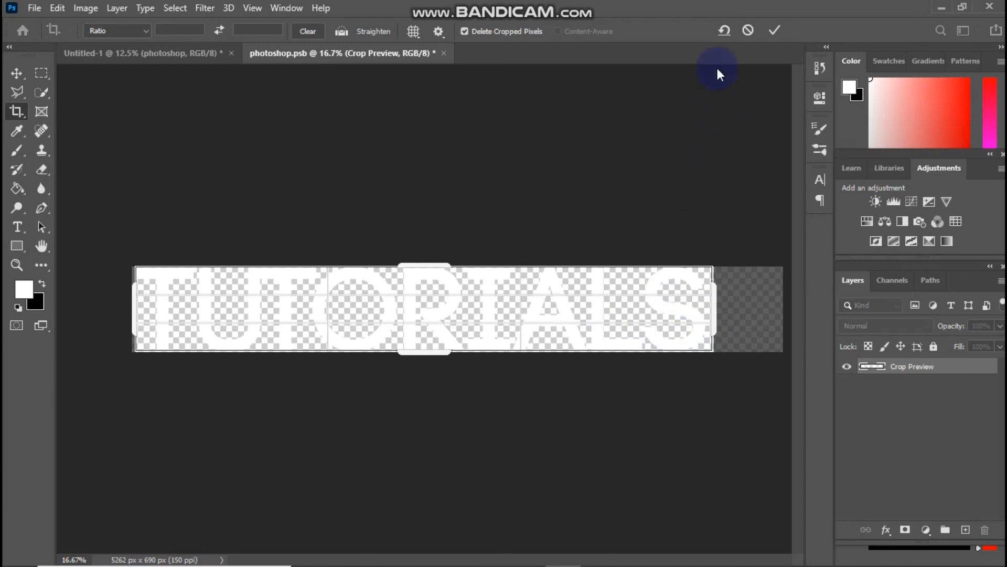
click(774, 30)
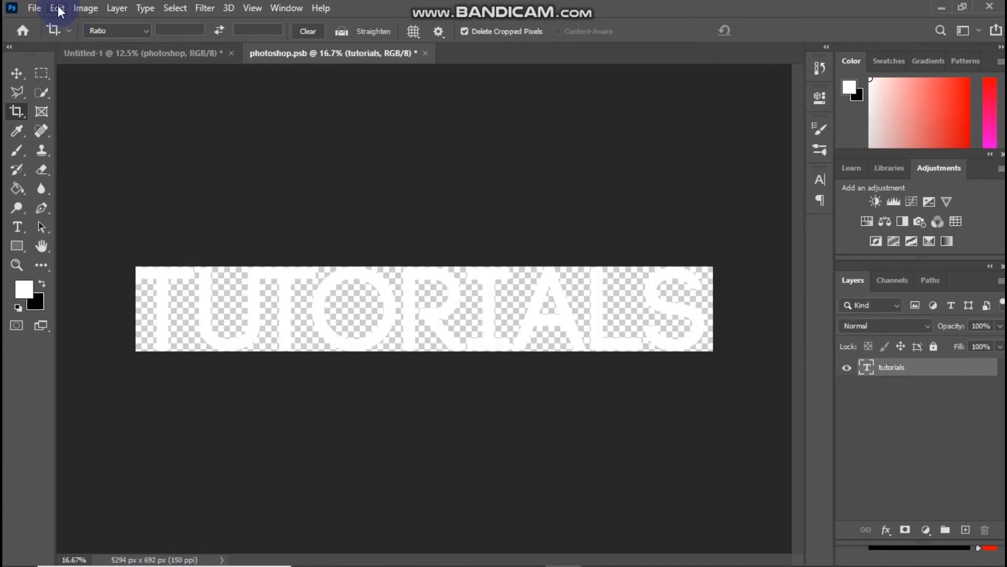
Save the edited smart object and return to the Untitled-1 document to review the TUTORIALS text and its reflection
click(34, 7)
click(81, 172)
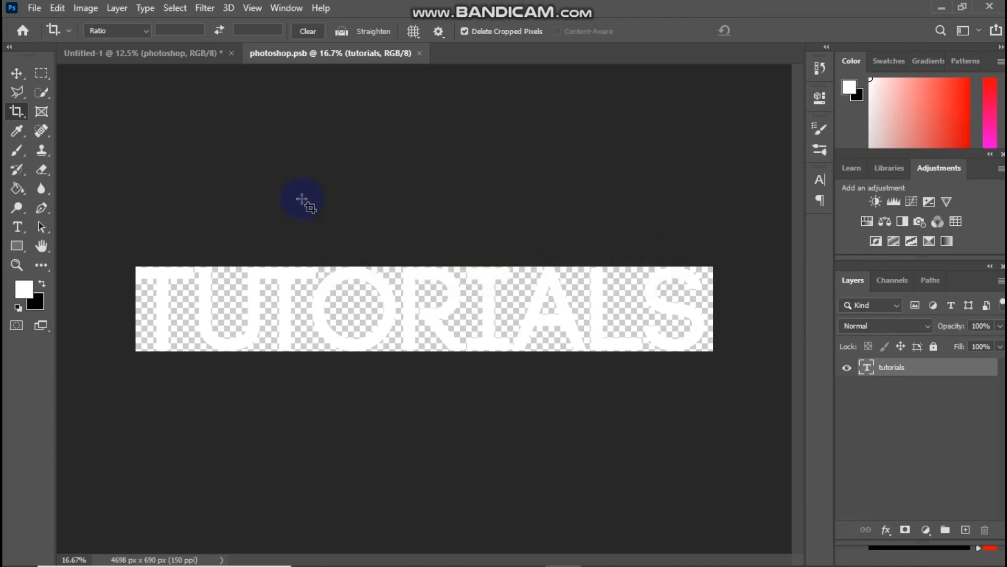
click(190, 51)
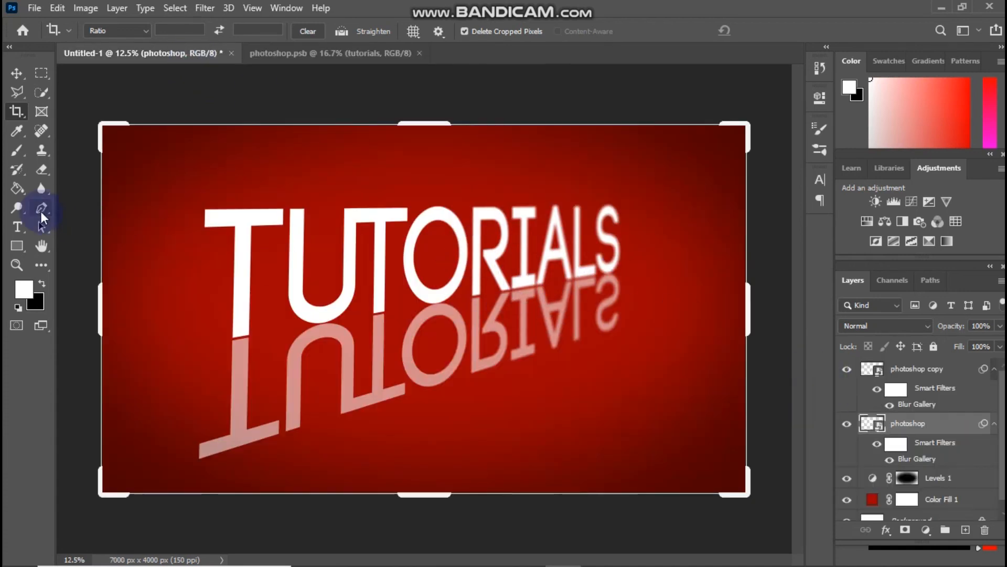
click(15, 265)
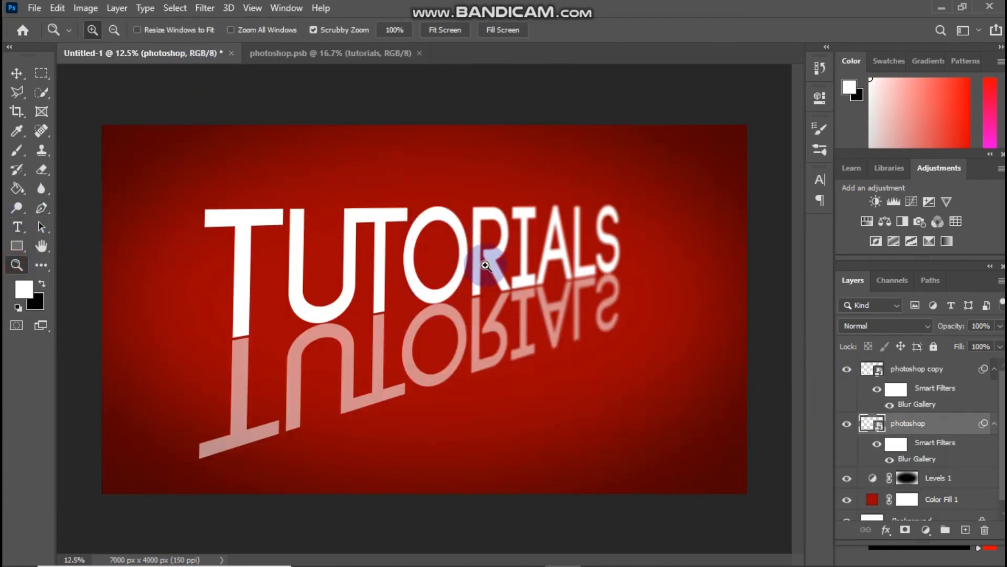
click(489, 256)
right_click(489, 256)
click(503, 266)
right_click(441, 210)
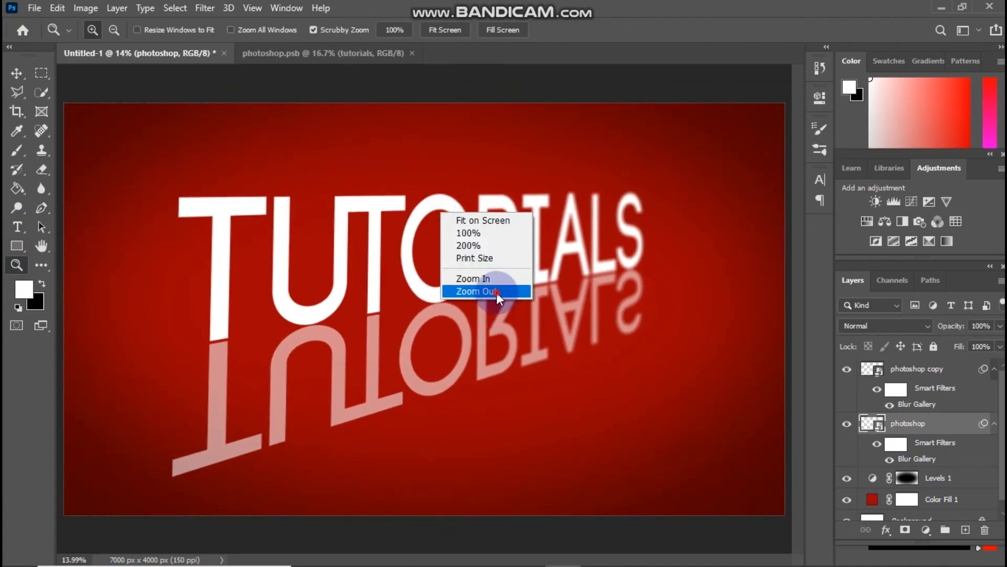